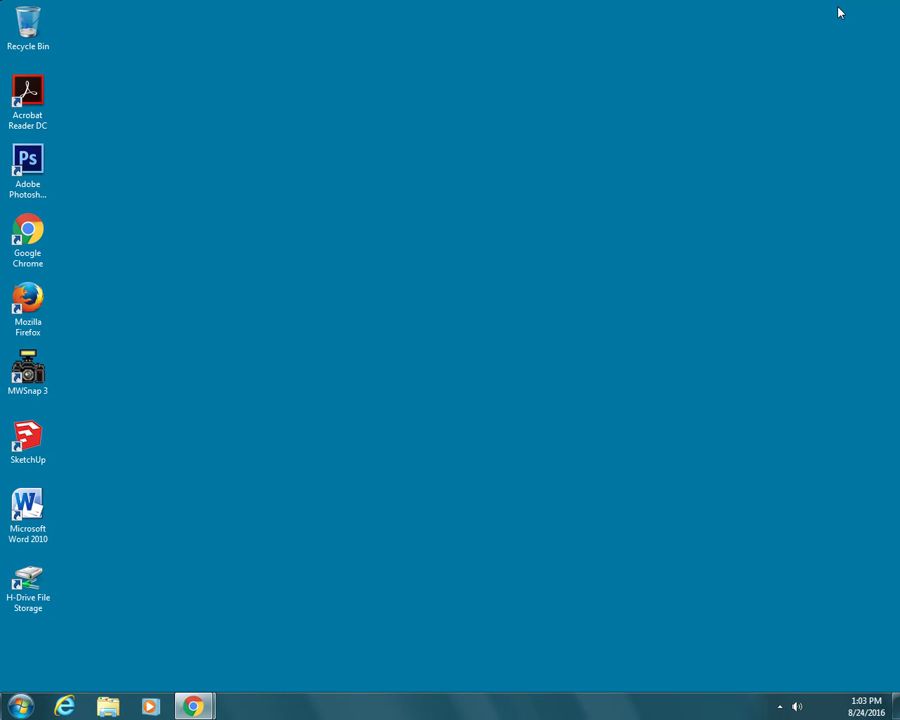
Search the Start menu for 'photo' and launch Adobe Photoshop CS6
left_click(30, 162)
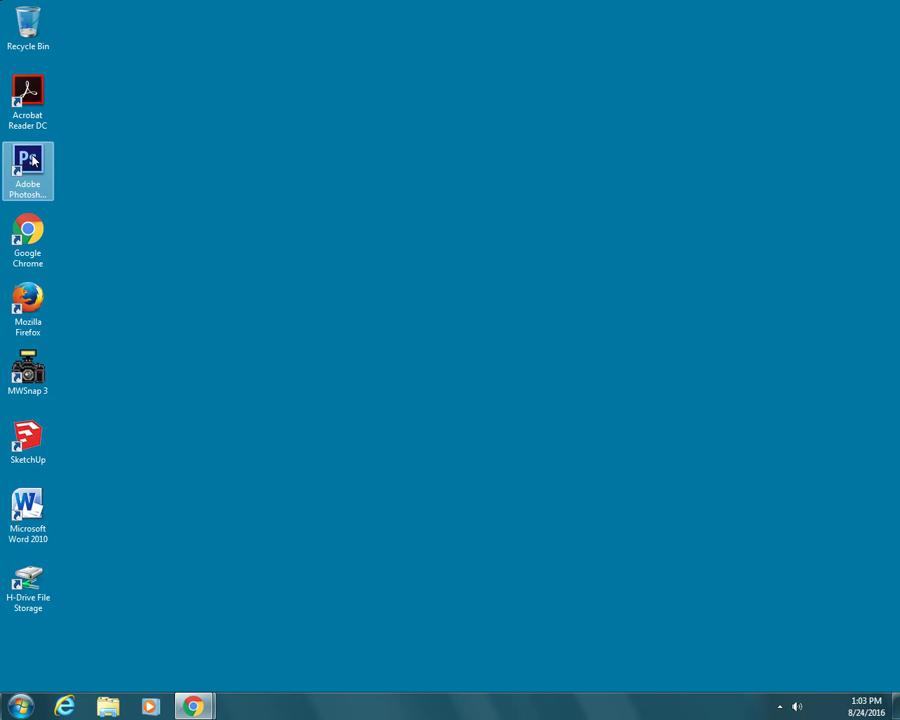
left_click(19, 707)
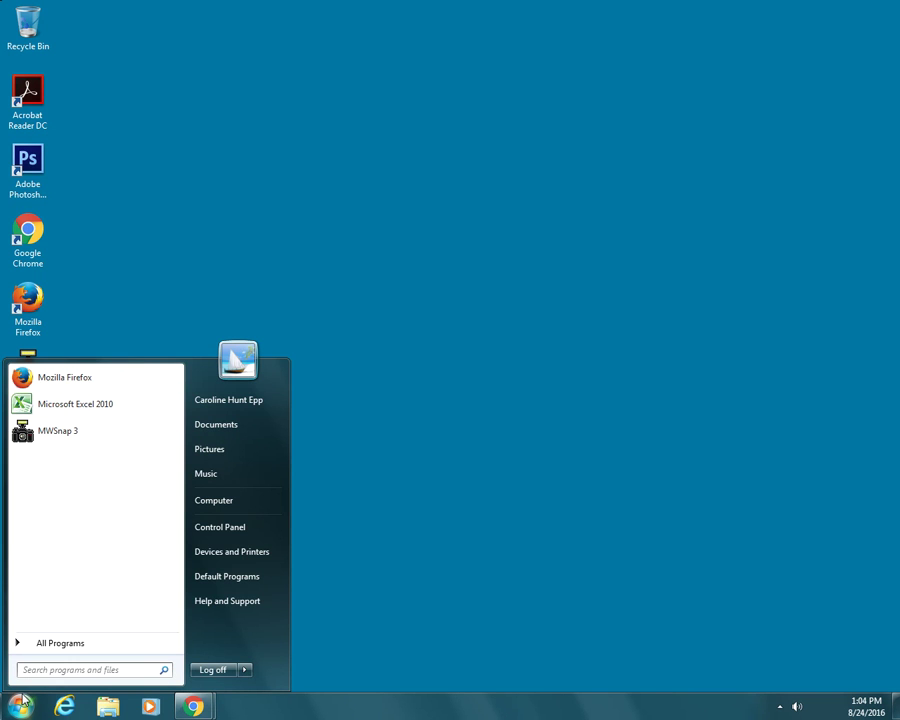
type("photo")
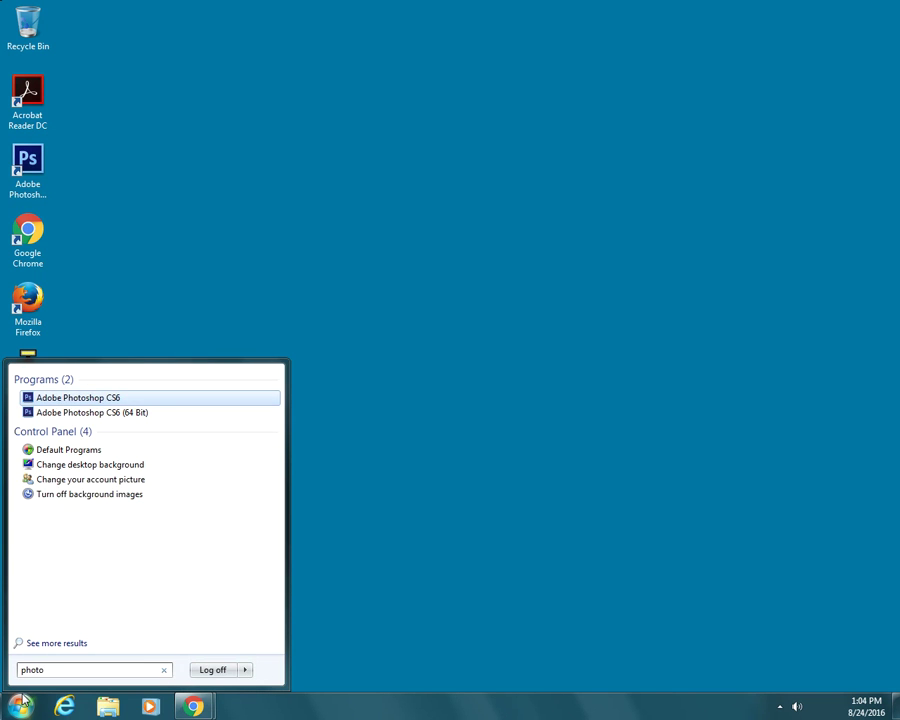
left_click(115, 399)
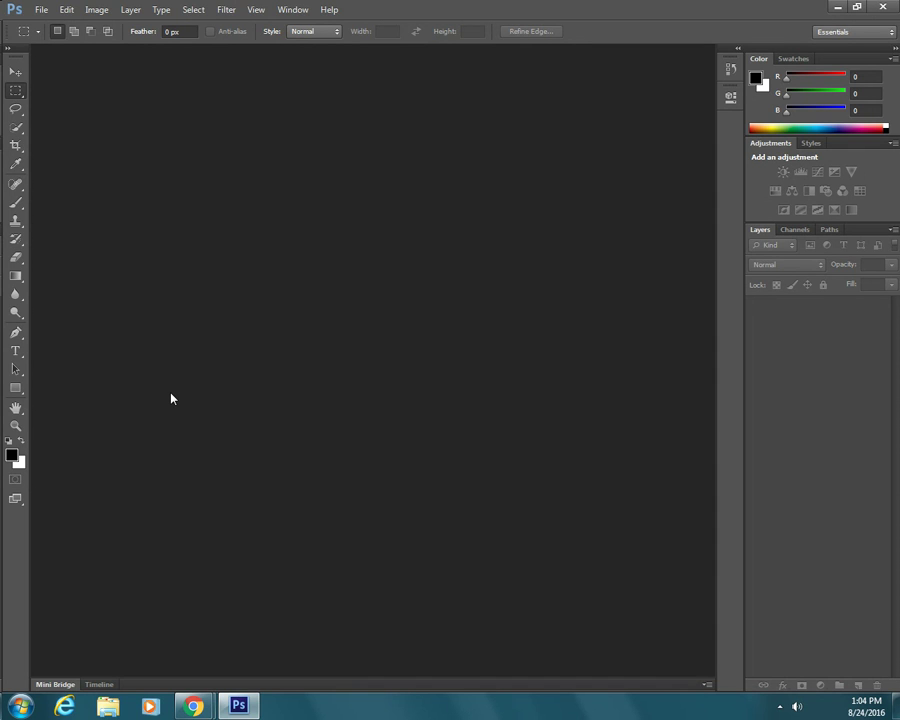
Bring Chrome back to the Google Images results for 'giraffe'
mouse_move(193, 706)
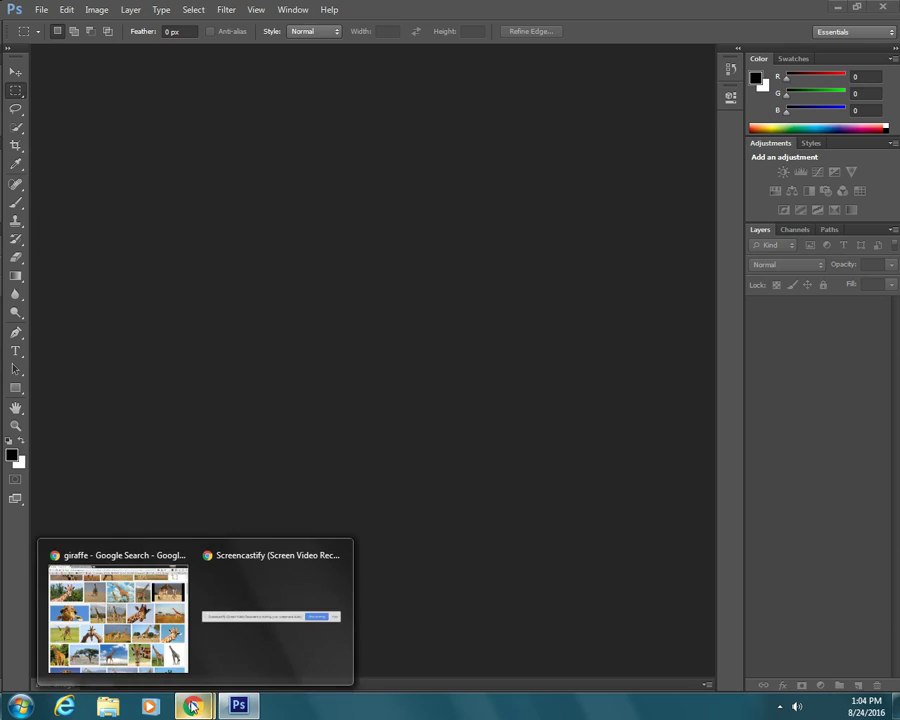
left_click(152, 648)
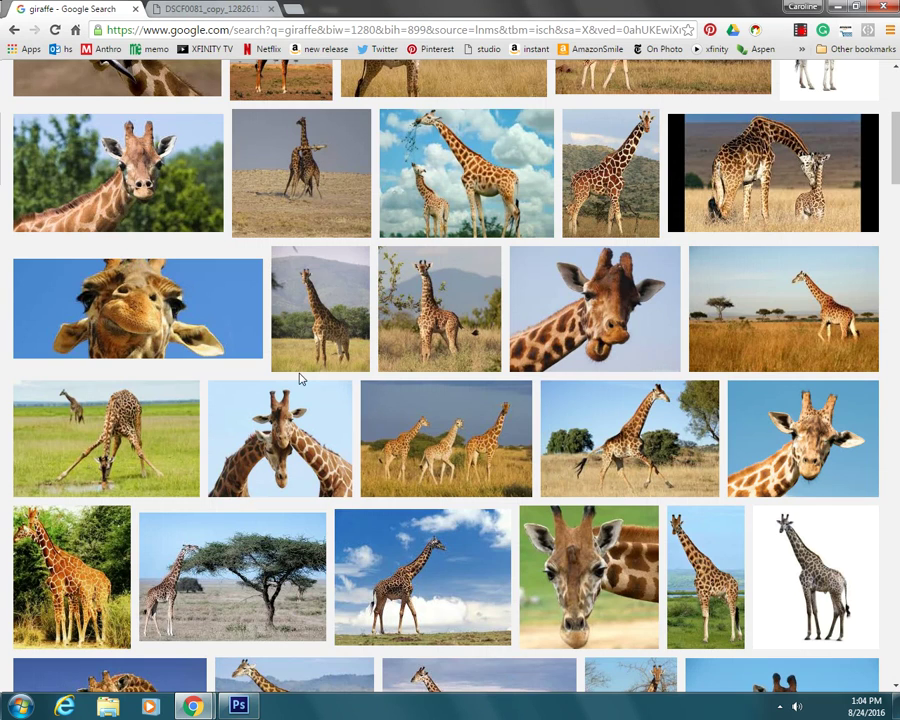
scroll(300, 378, "up", 4)
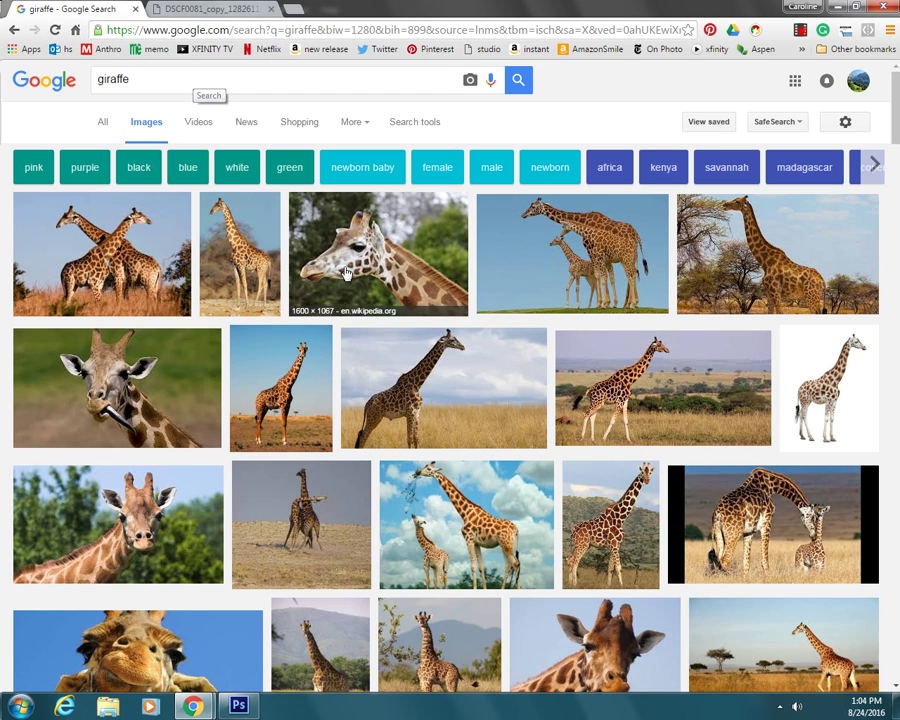
scroll(380, 348, "down", 2)
scroll(380, 348, "down", 3)
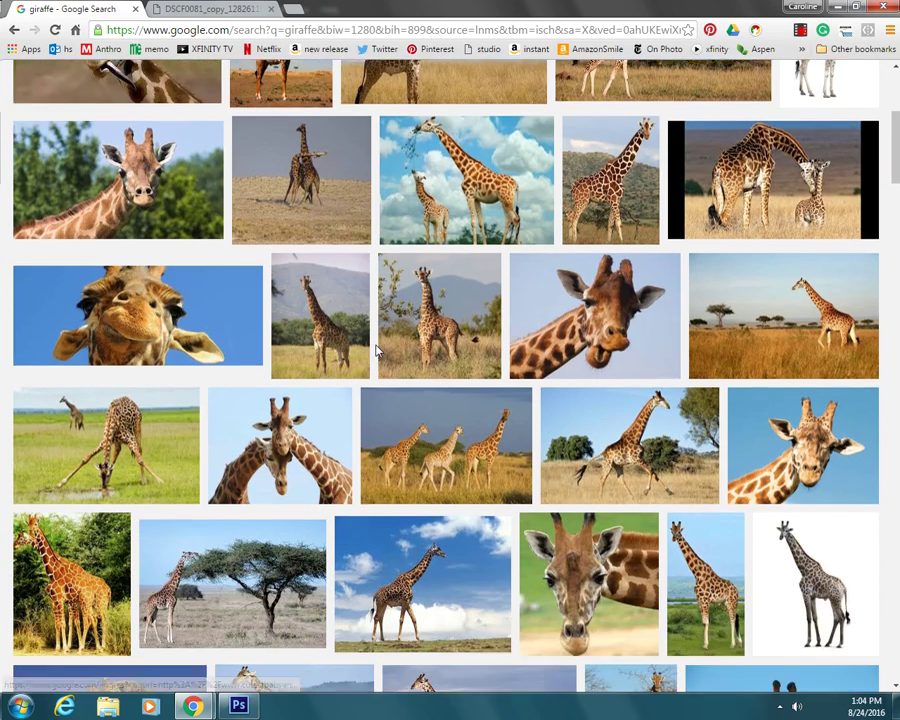
scroll(374, 353, "down", 1)
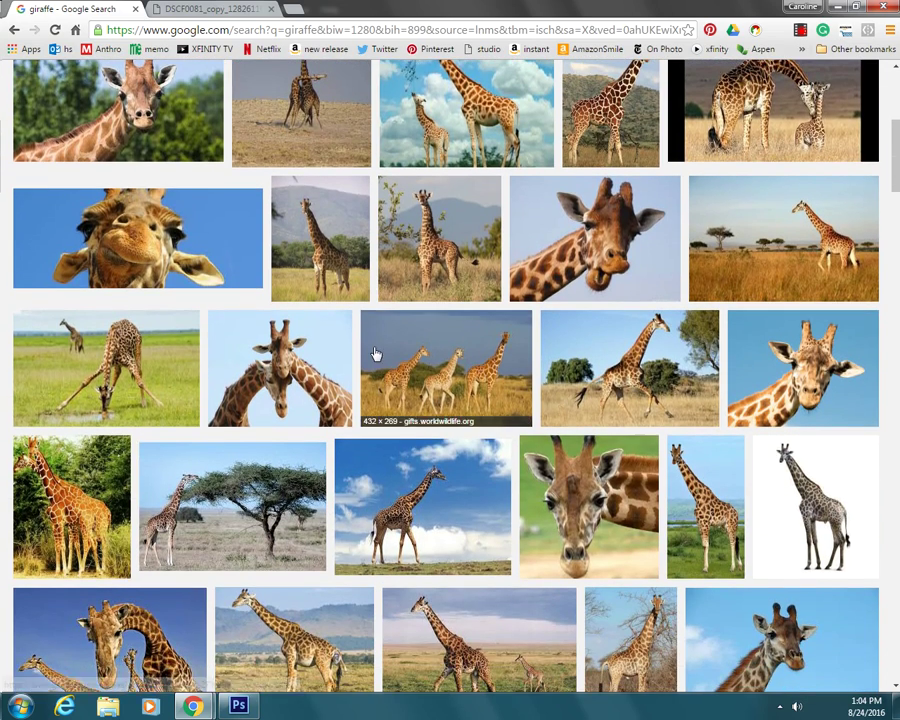
Open the close-up giraffe head photo full-size and copy the image
left_click(865, 405)
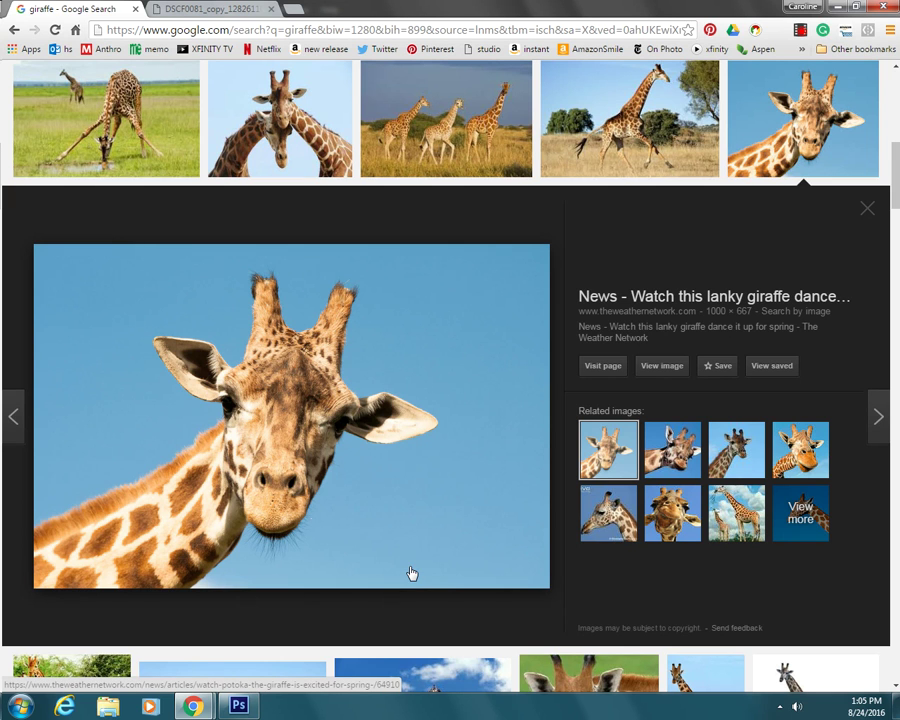
left_click(655, 372)
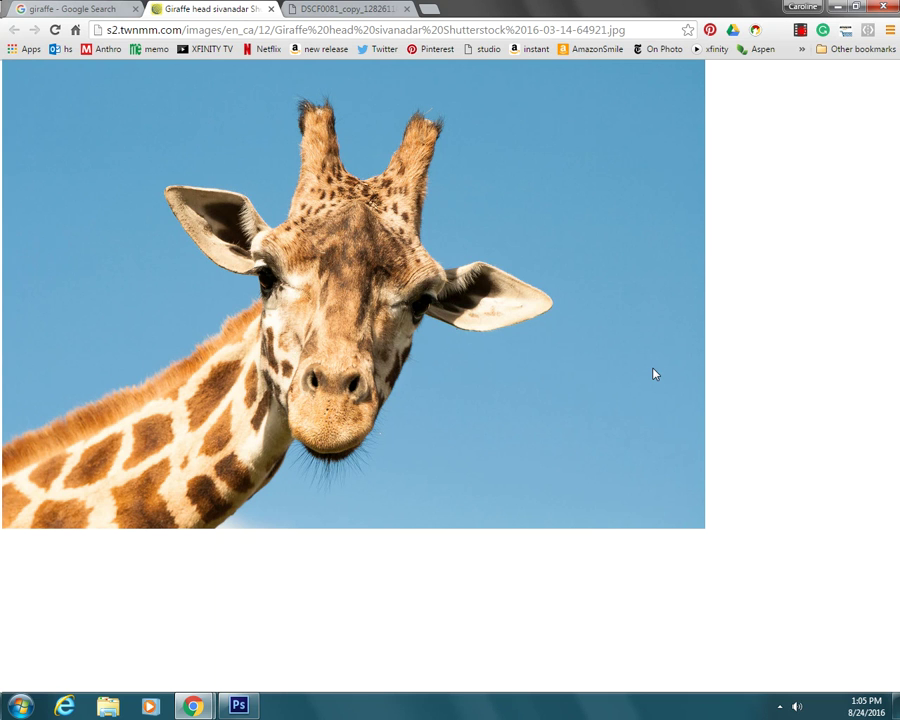
right_click(433, 248)
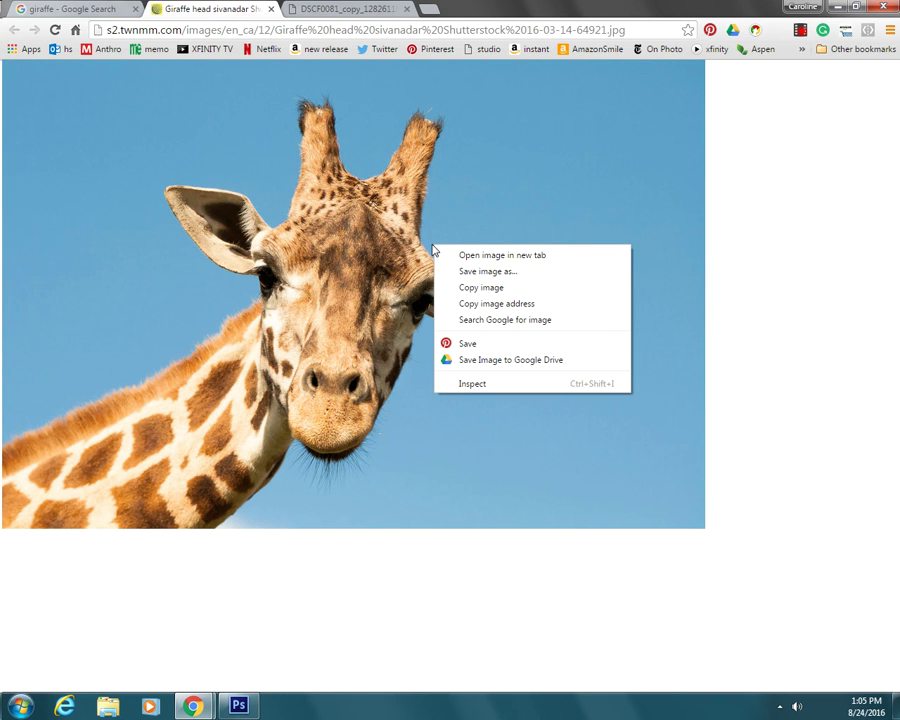
left_click(470, 287)
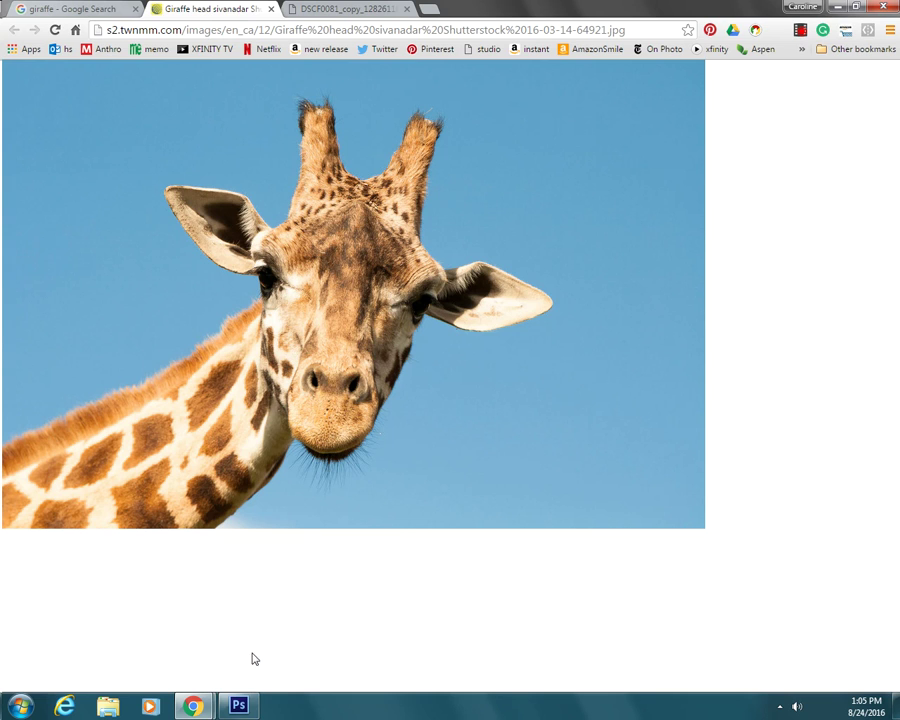
Create a 1000 × 667 px Clipboard-preset document and paste the giraffe photo as Layer 1
left_click(238, 706)
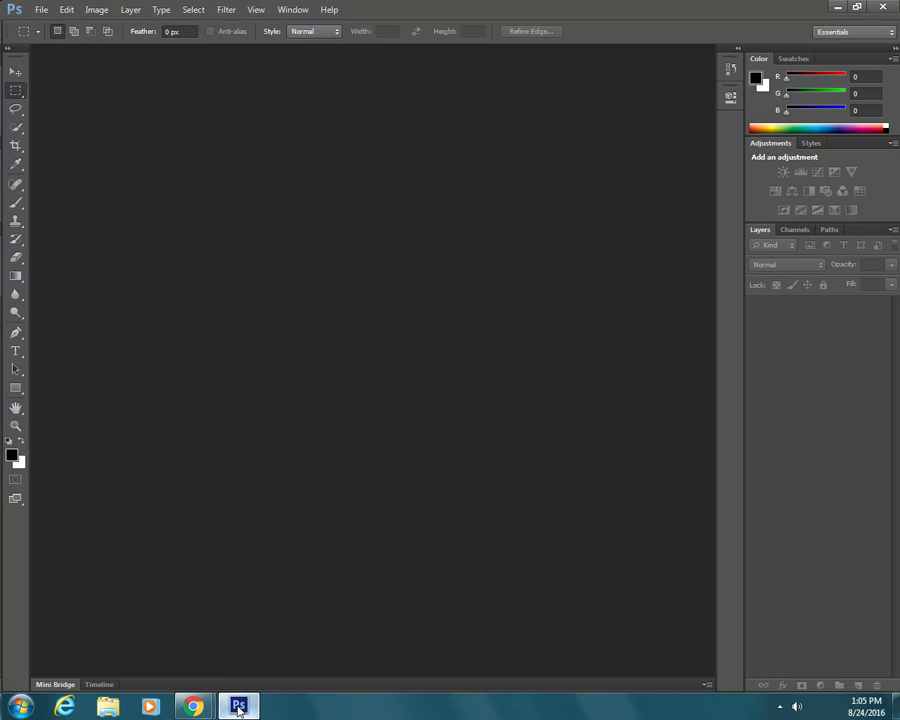
left_click(40, 10)
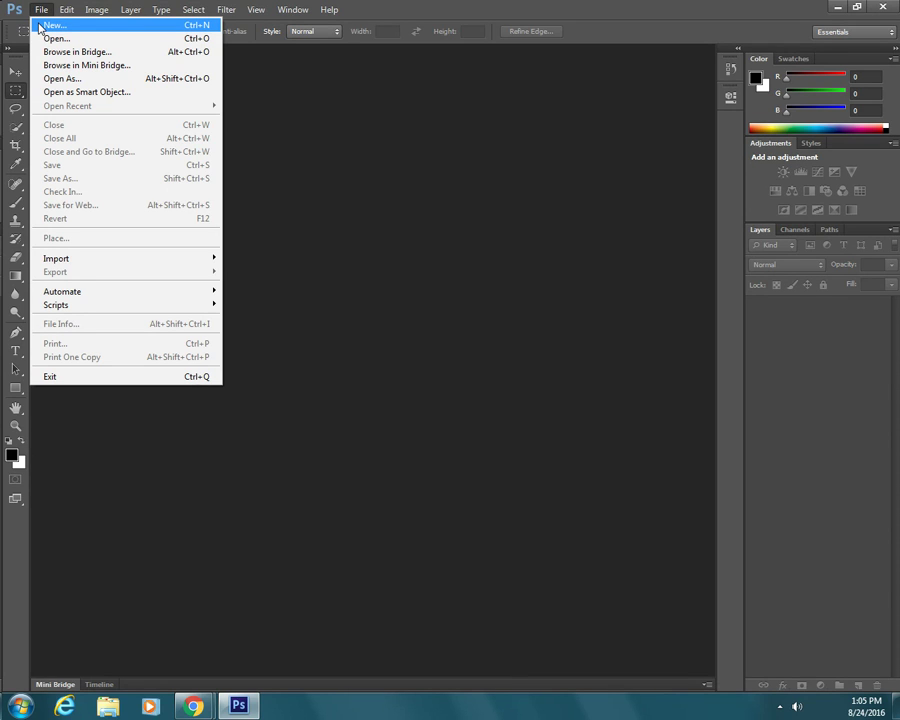
left_click(40, 26)
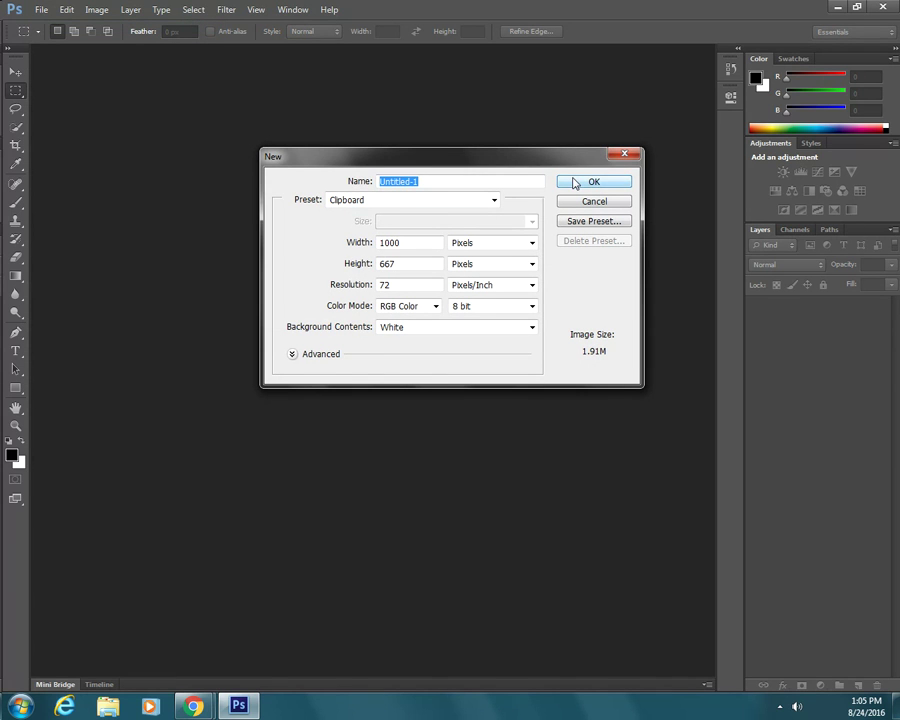
left_click(576, 182)
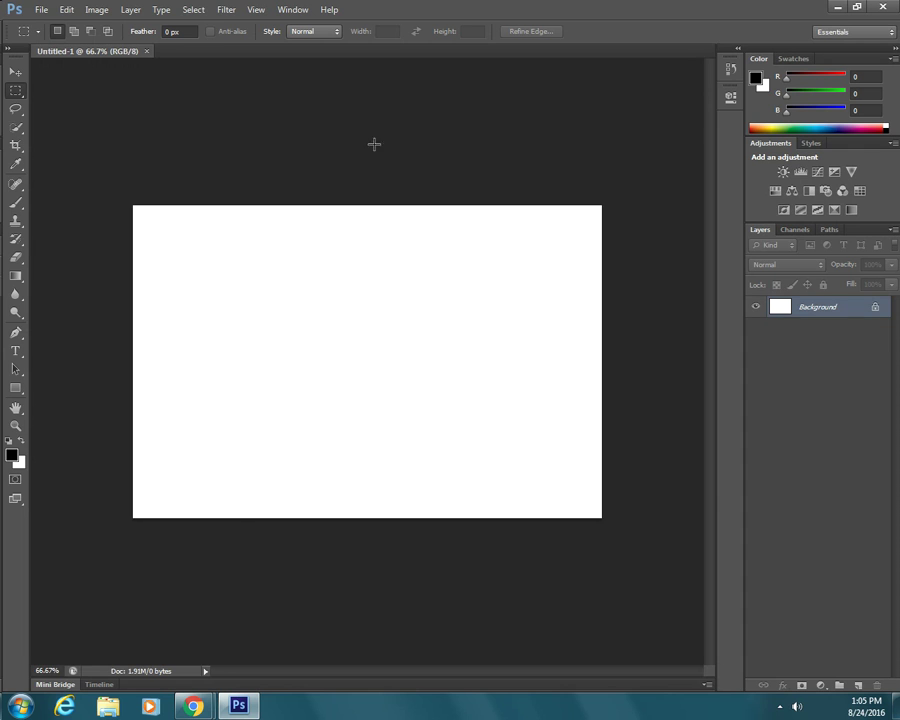
left_click(66, 10)
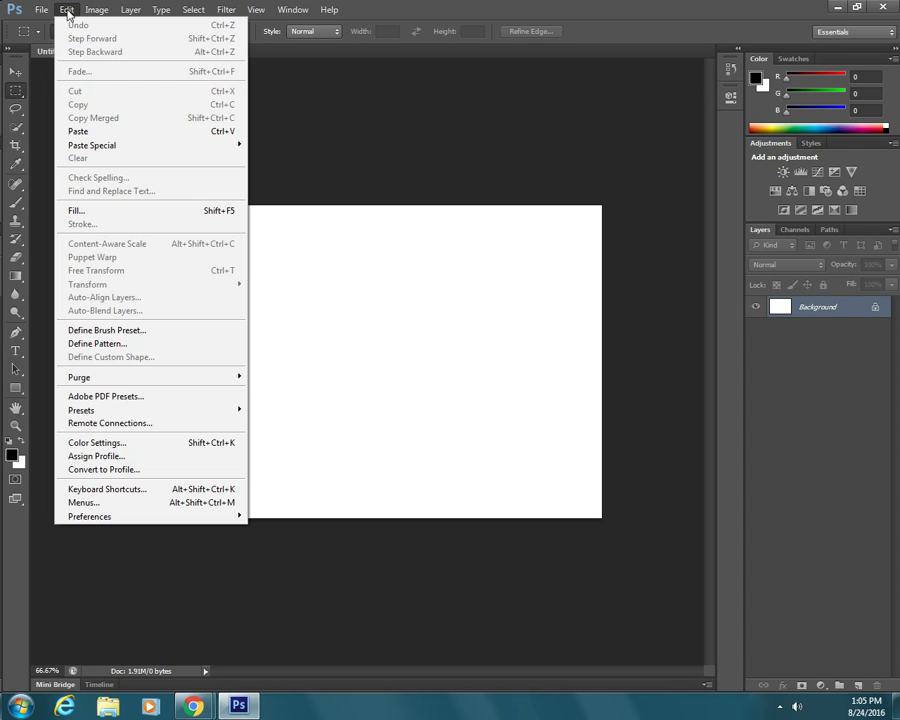
left_click(78, 131)
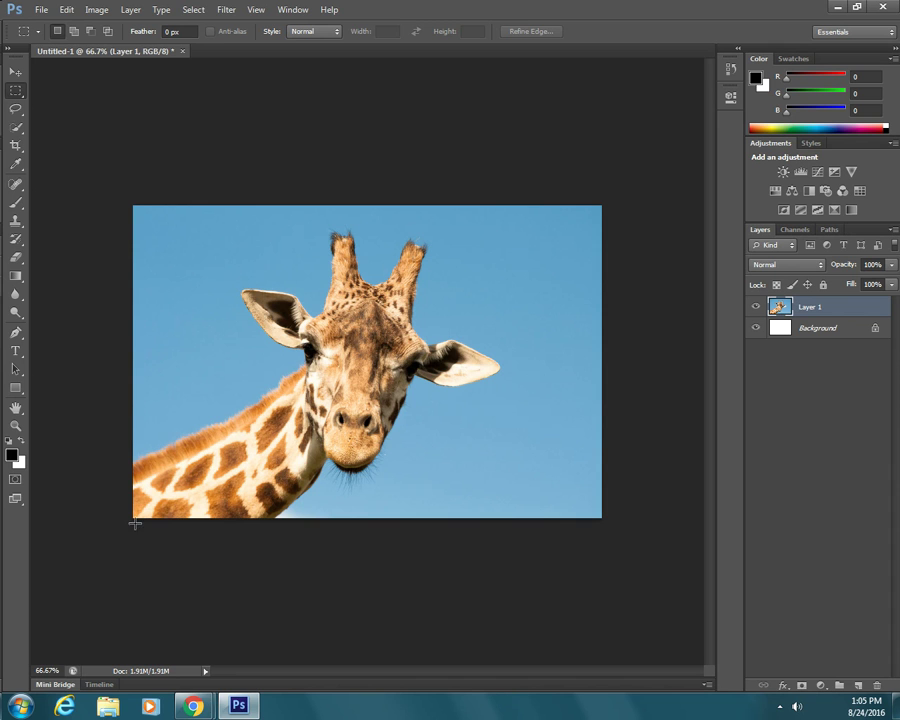
Close the giraffe image tab and search Google Images for 'hat'
mouse_move(197, 708)
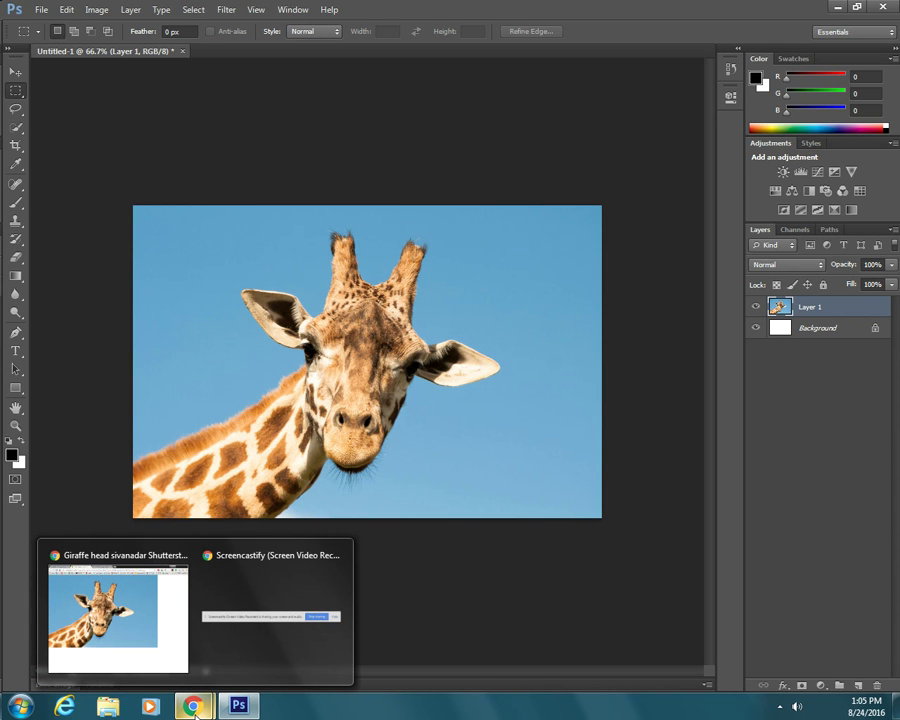
left_click(155, 650)
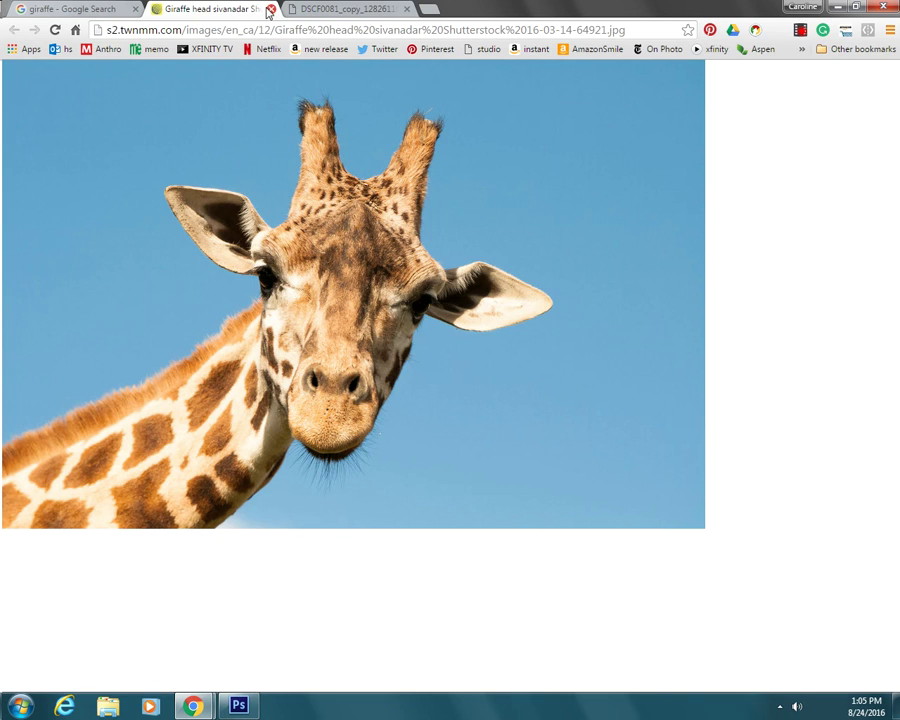
left_click(269, 10)
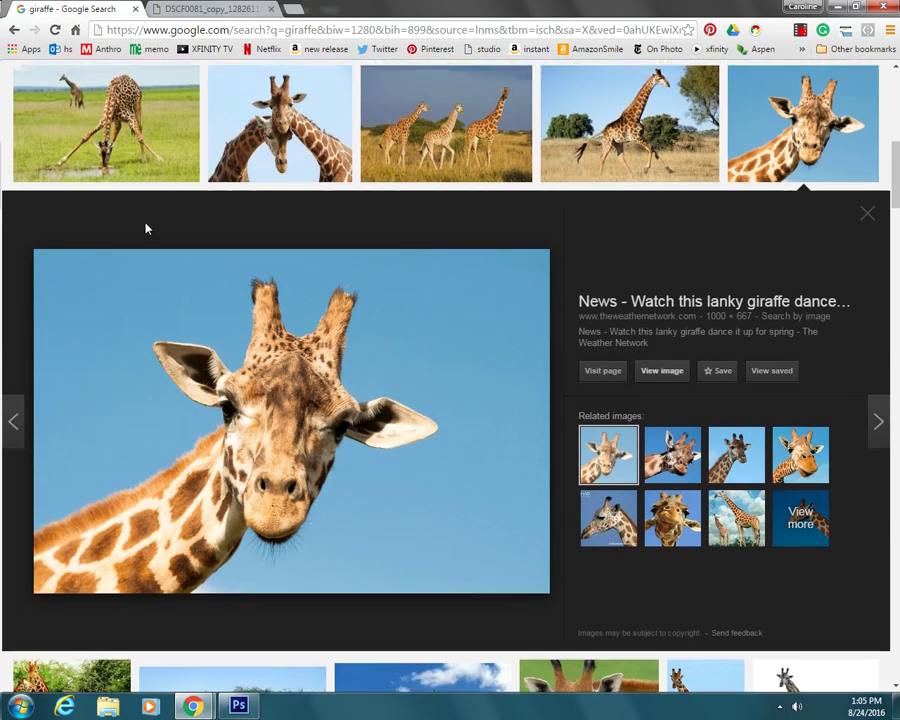
key("Escape")
scroll(145, 229, "up", 5)
left_click_drag(151, 78, 2, 82)
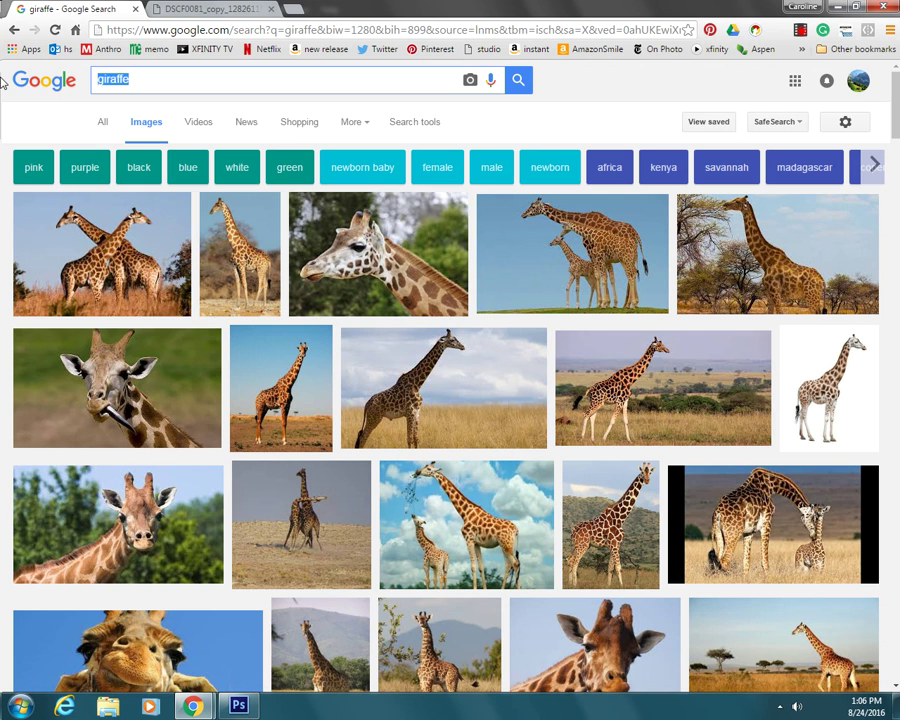
type("hat")
key("Return")
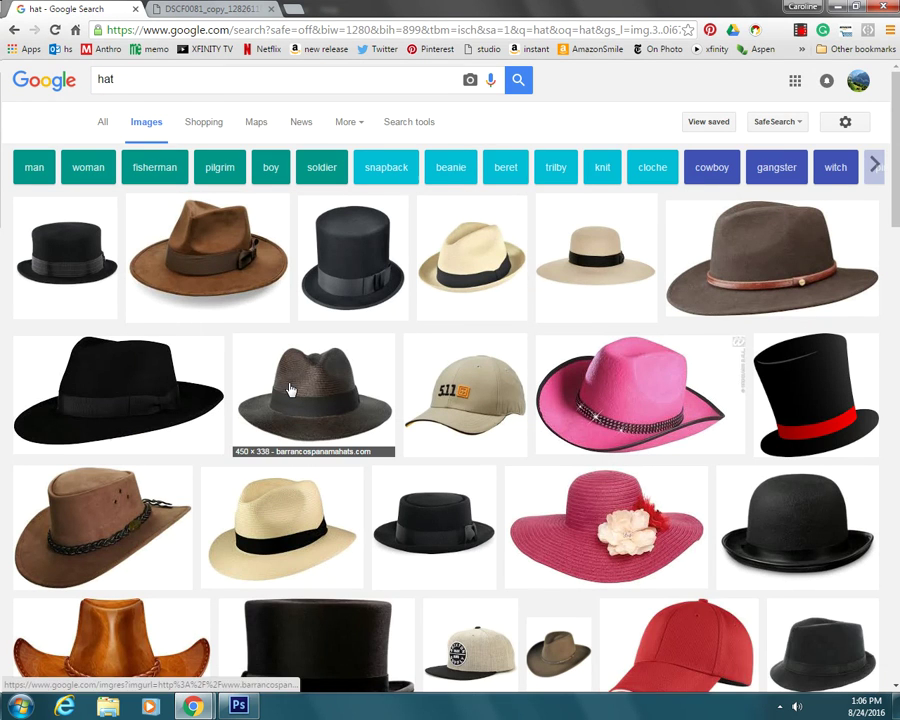
Copy the full-size brown fedora image and return to Photoshop
left_click(290, 389)
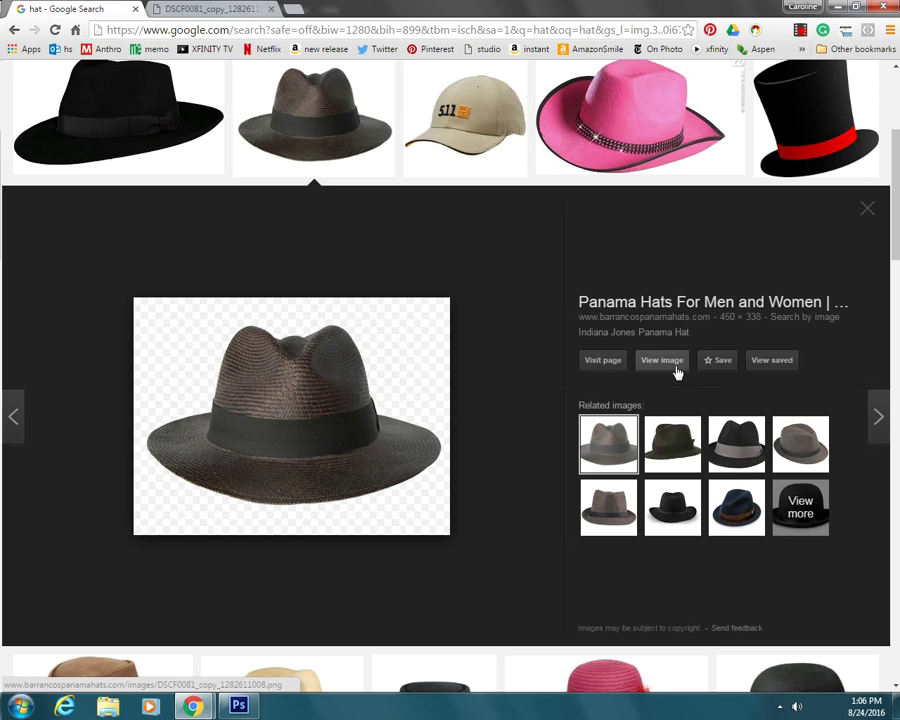
left_click(674, 370)
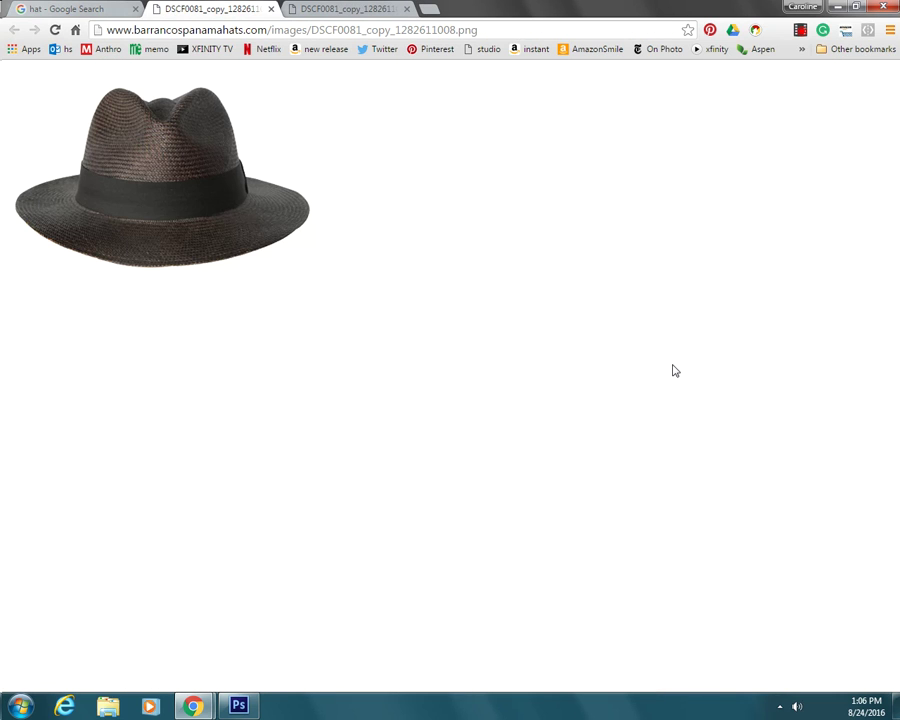
right_click(122, 151)
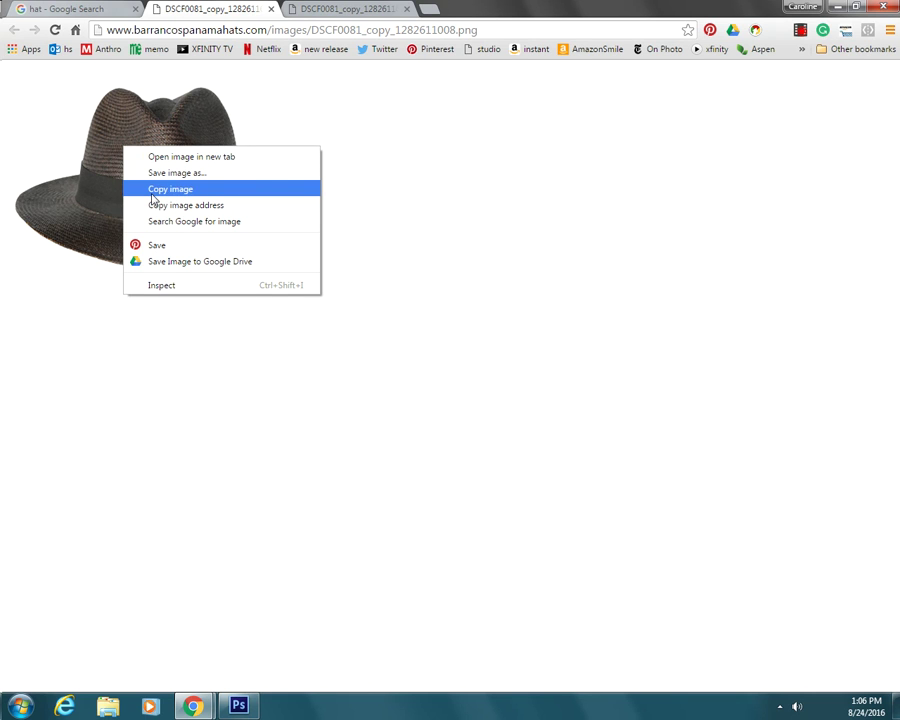
left_click(160, 189)
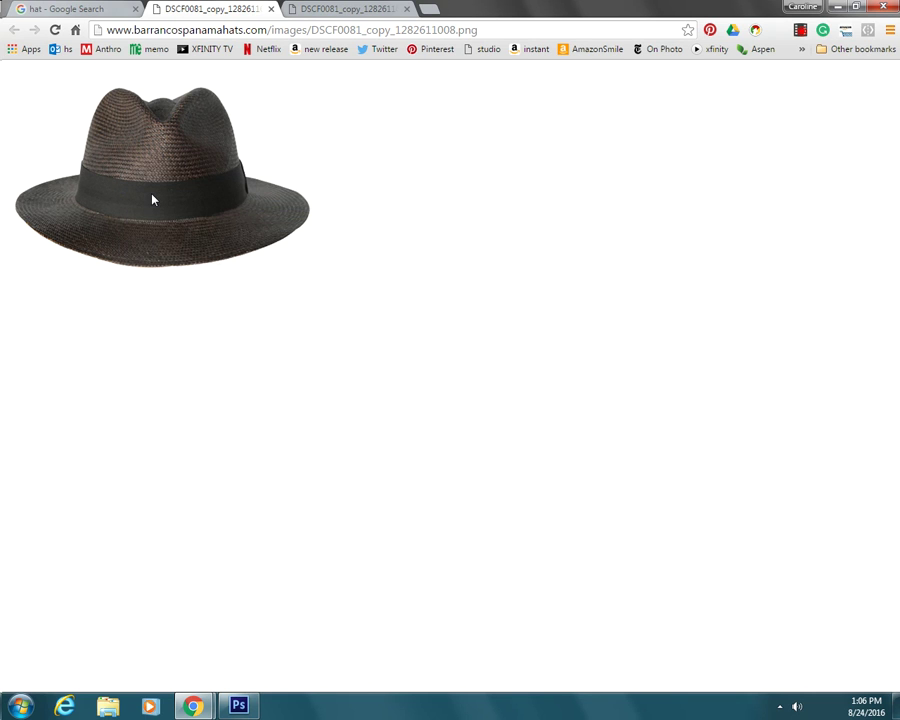
left_click(233, 708)
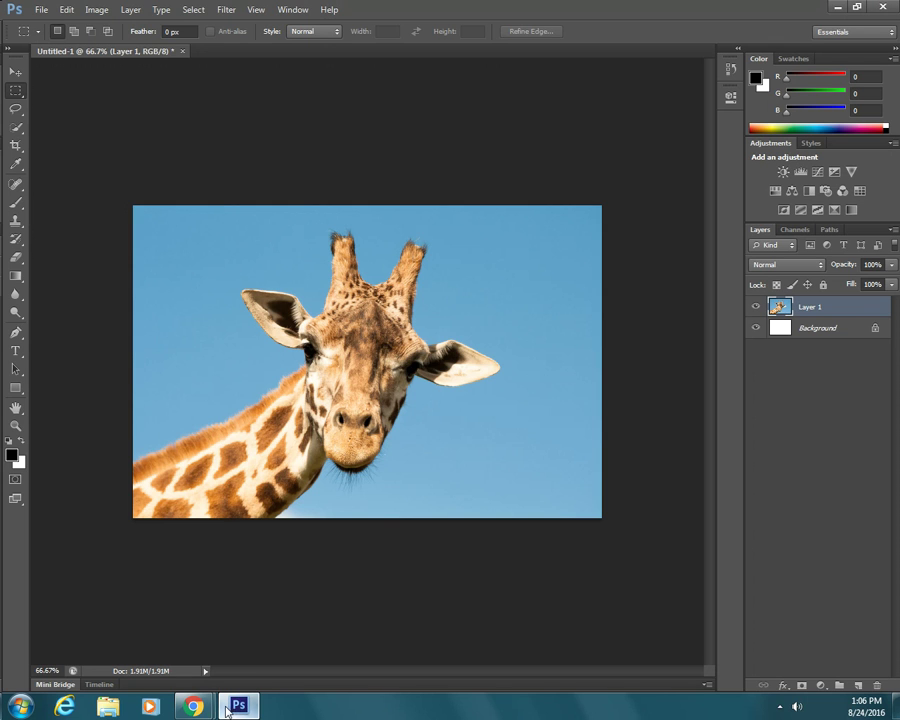
left_click(41, 10)
Make a 450 × 338 px Clipboard-preset document, Untitled-2, and paste the hat into it
left_click(44, 25)
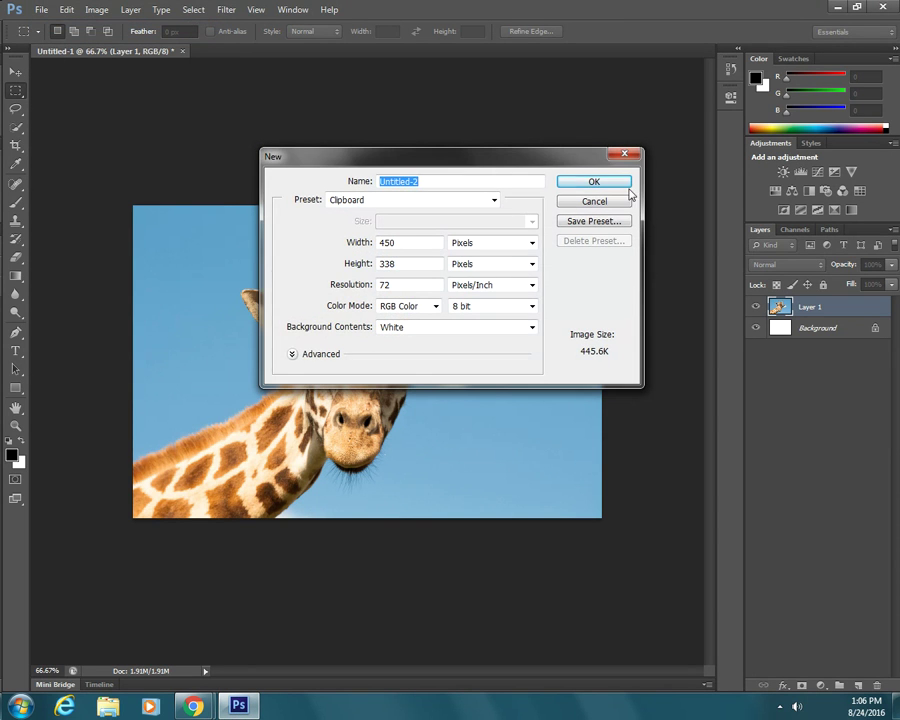
left_click(594, 182)
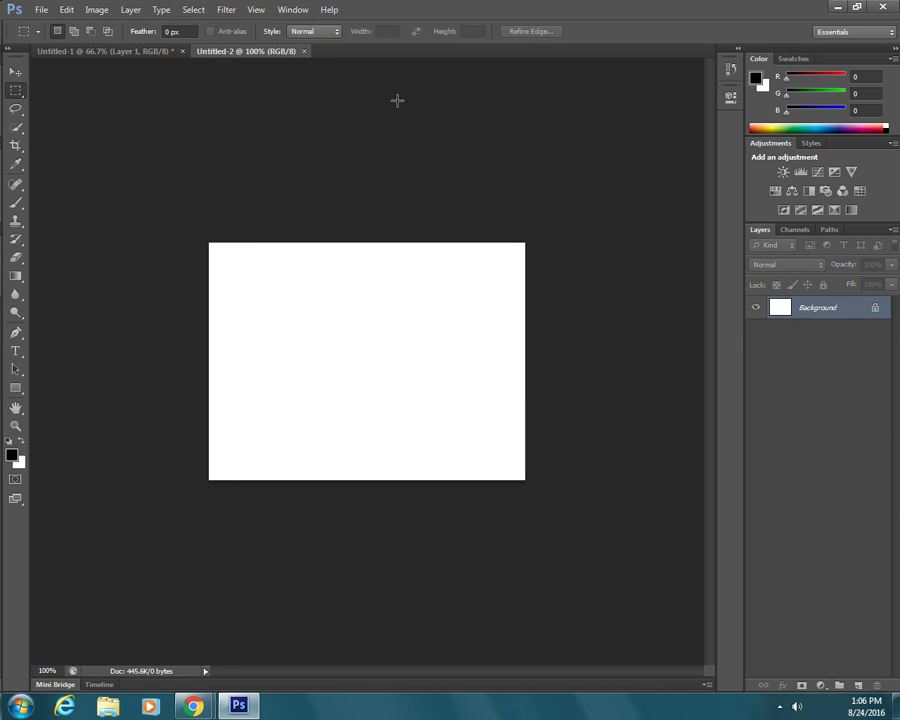
left_click(64, 10)
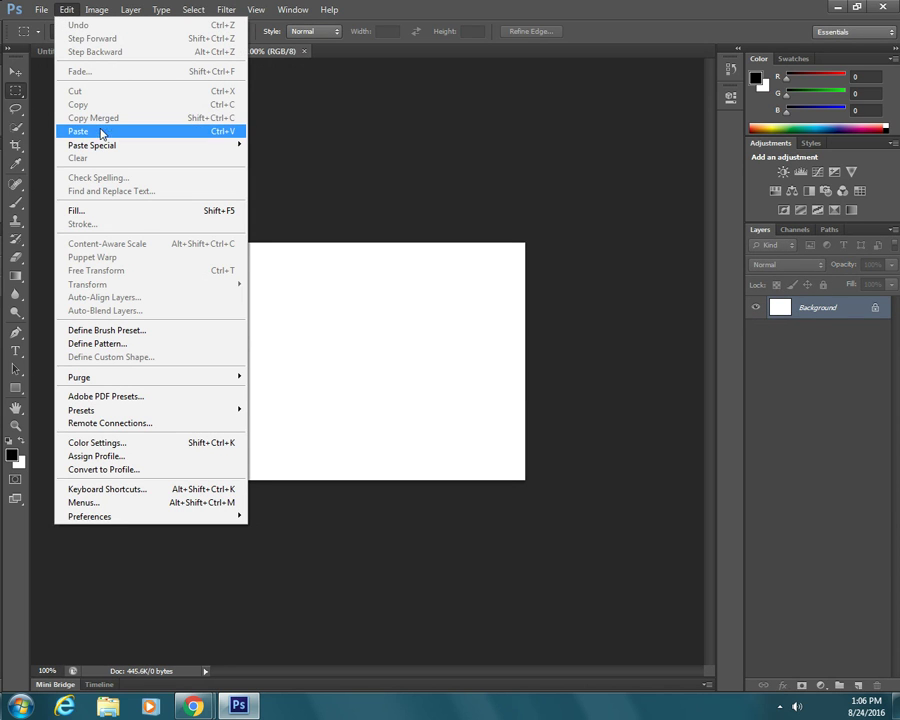
left_click(78, 131)
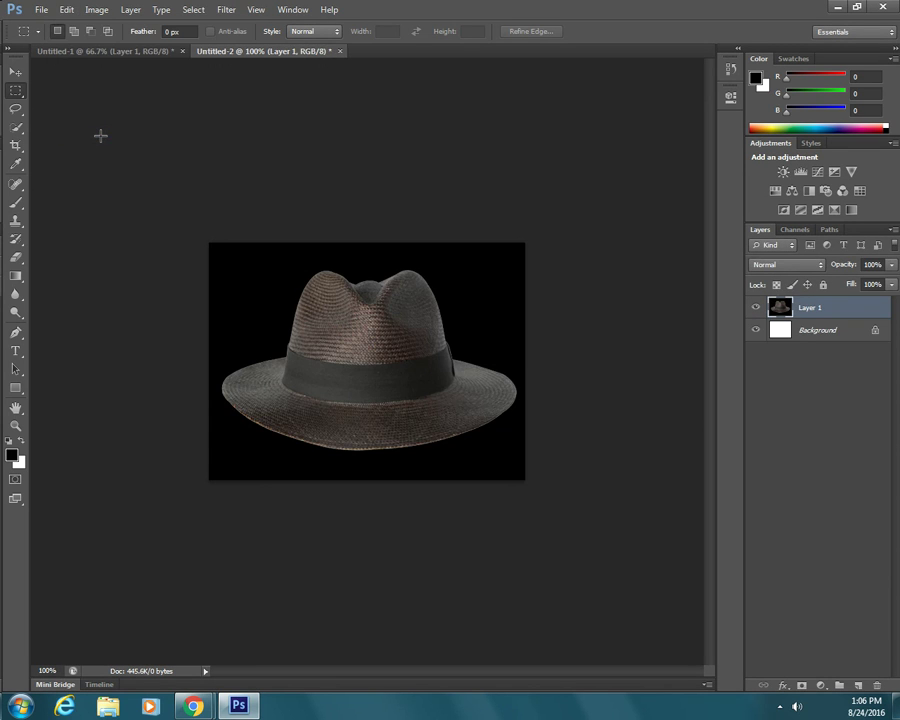
left_click(89, 52)
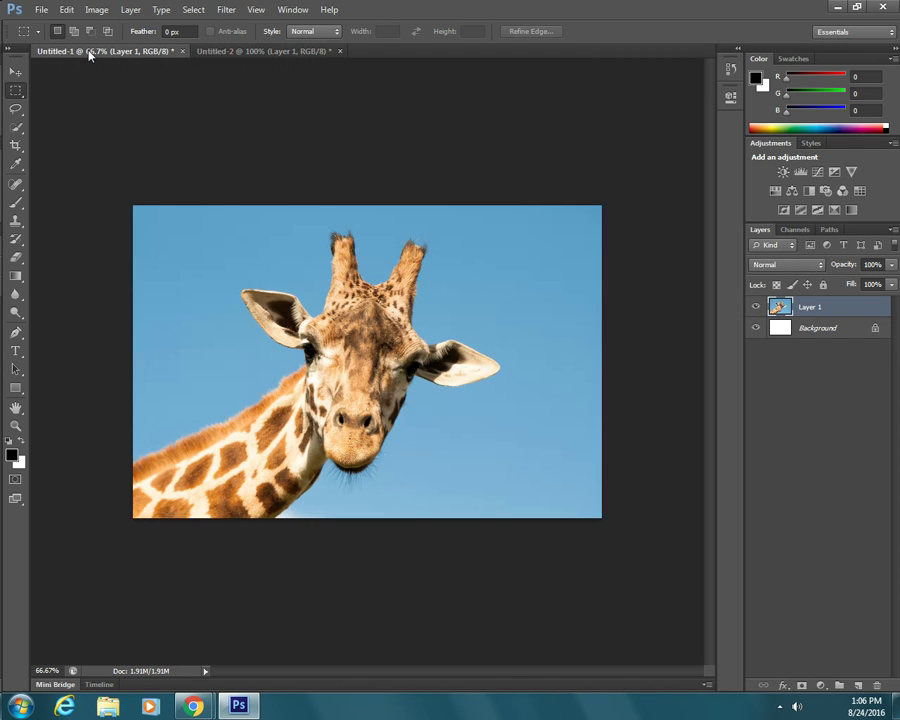
left_click(241, 52)
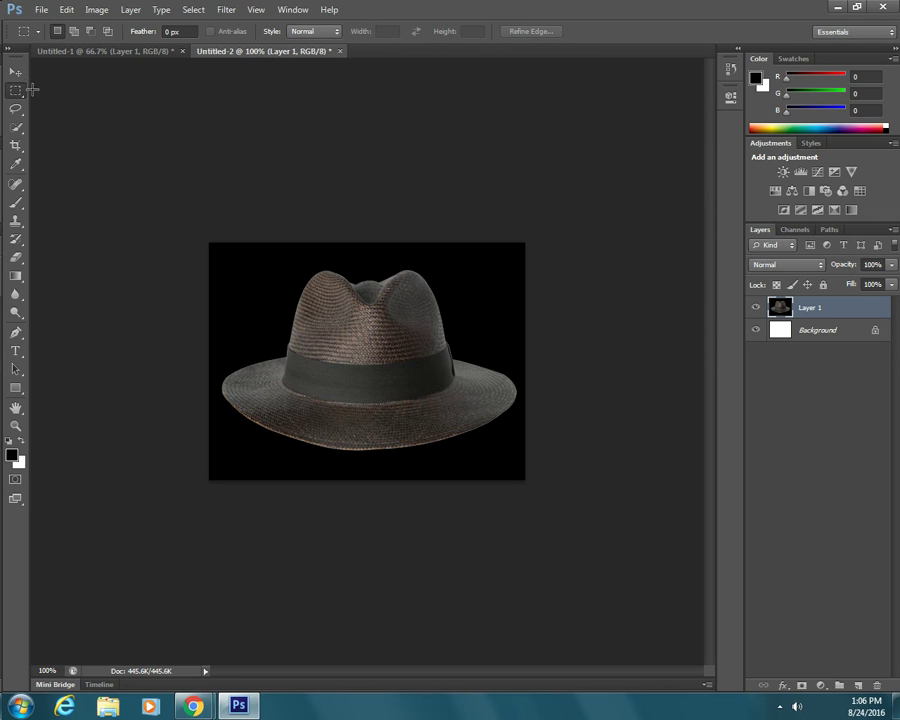
Use the Zoom Tool on Untitled-1 to magnify the giraffe's eye through 1600% to 3200%
left_click(15, 428)
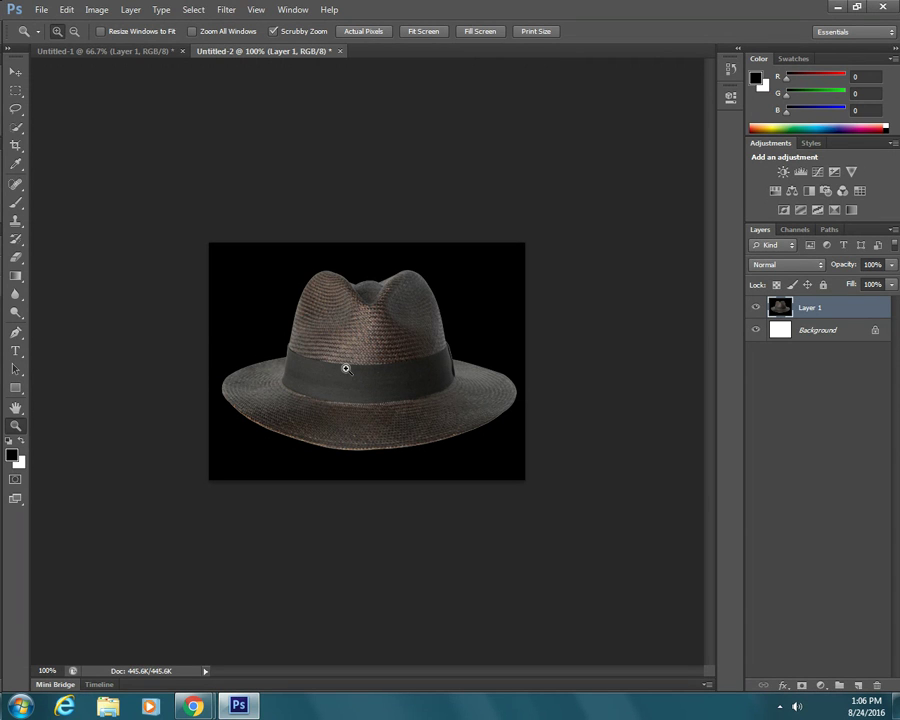
left_click(97, 52)
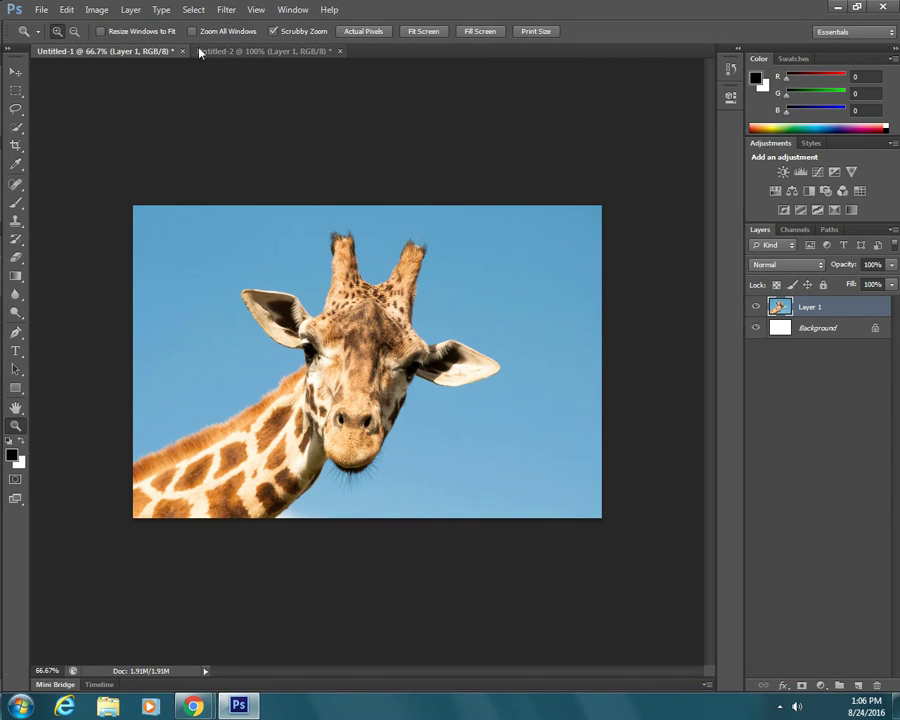
left_click(352, 403)
left_click(307, 342)
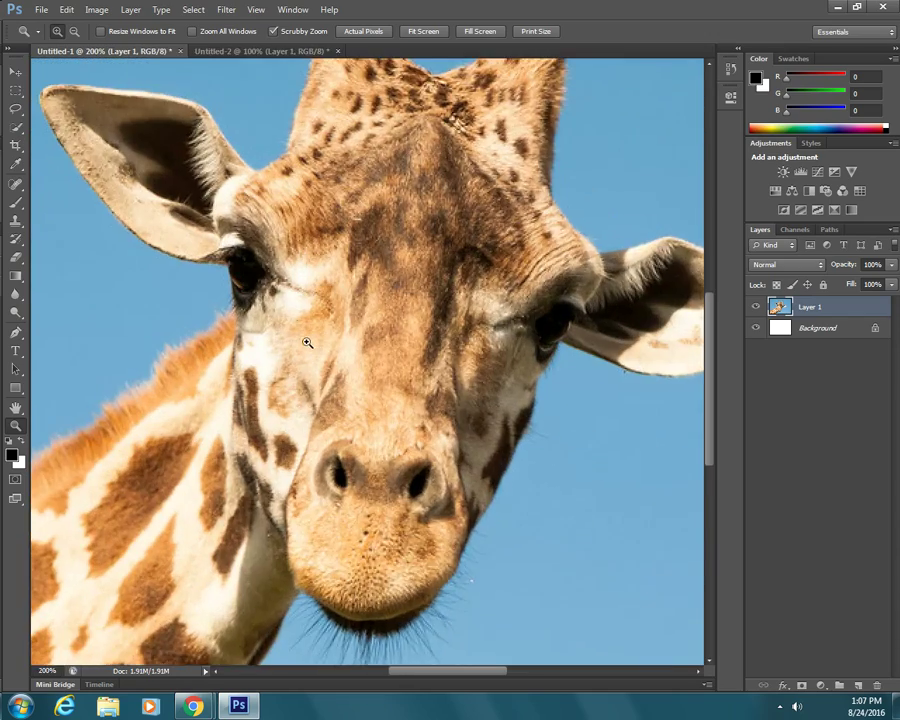
left_click(291, 315)
left_click(245, 265)
left_click(236, 262)
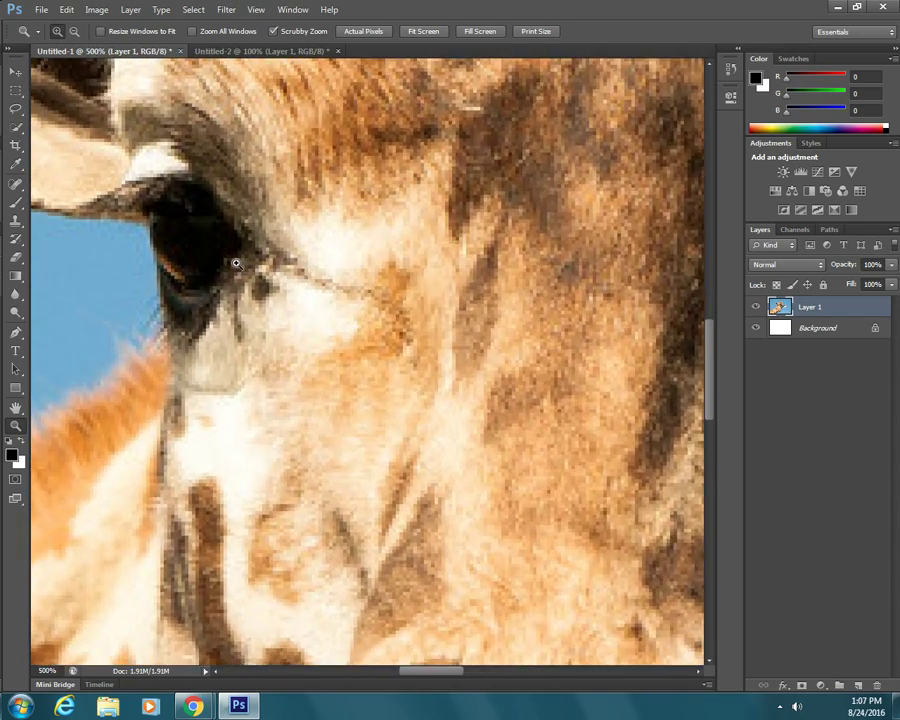
left_click(236, 262)
left_click(236, 264)
left_click(236, 263)
left_click(236, 263)
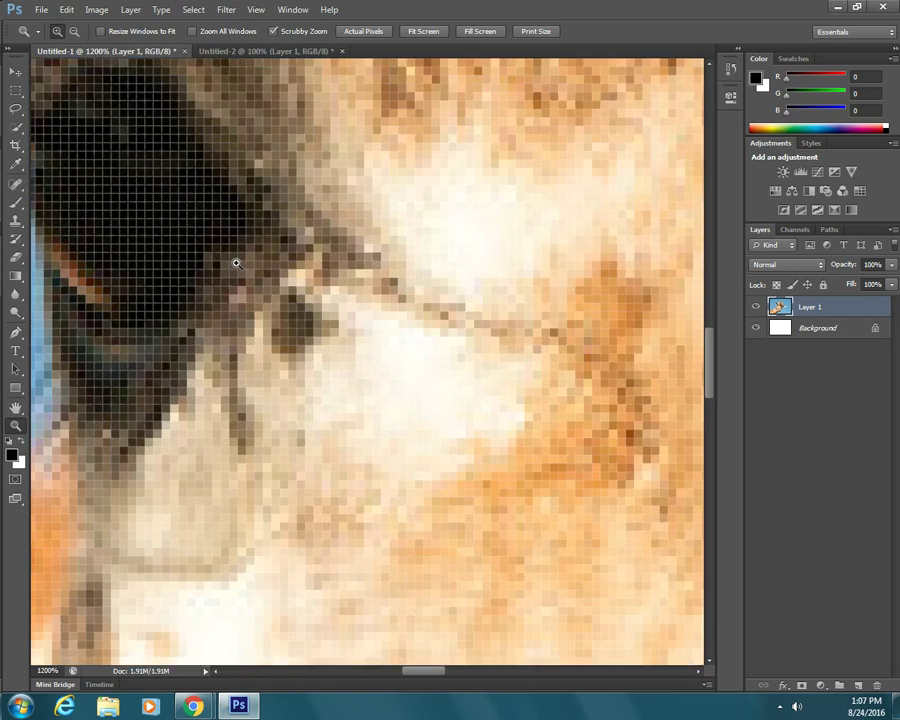
left_click(236, 263)
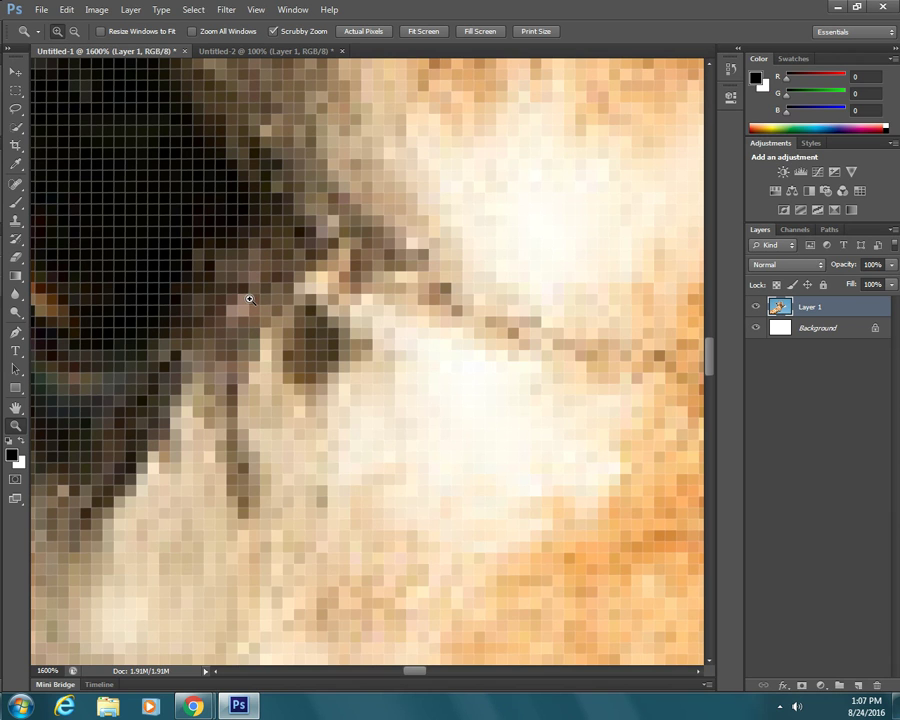
left_click(272, 295)
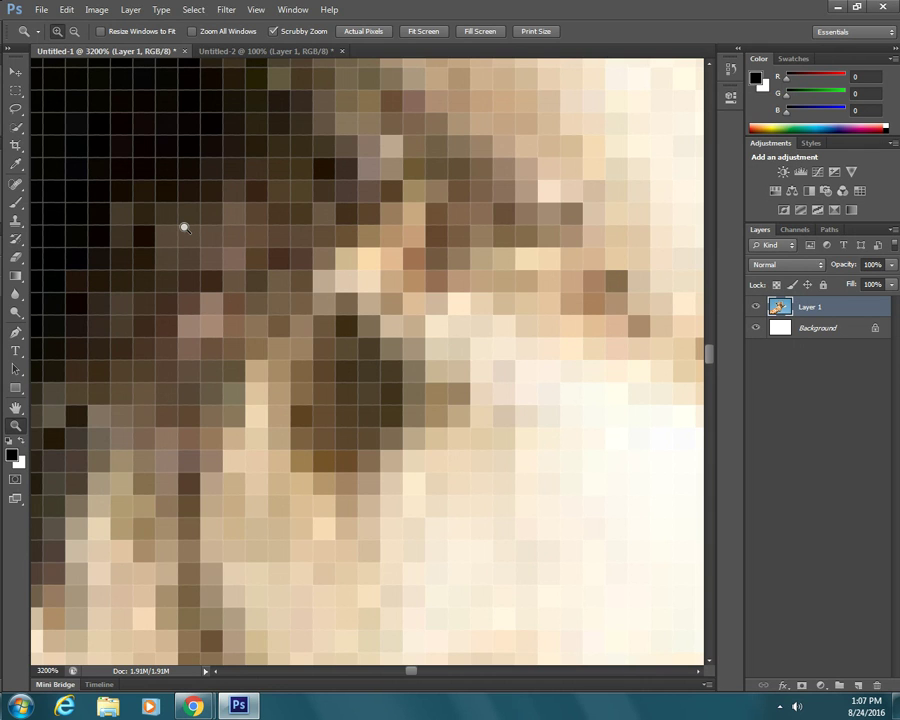
Switch to Zoom Out and step the giraffe view down through 1200% and 25% to 6.25%
left_click(73, 36)
left_click(388, 303)
left_click(372, 370)
left_click(370, 372)
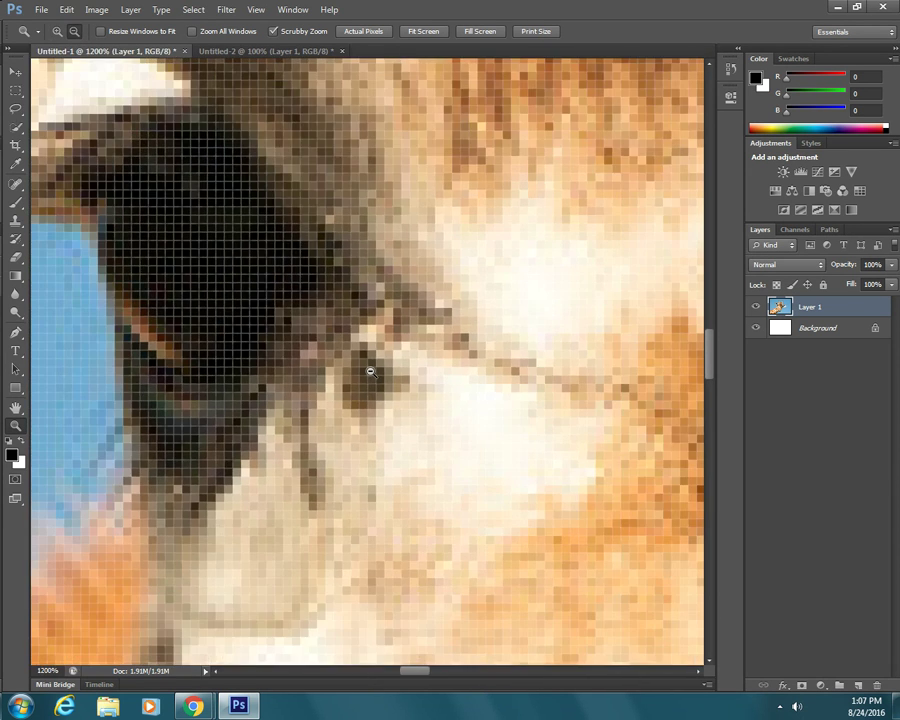
left_click(370, 372)
left_click(370, 372)
left_click(370, 372)
left_click(370, 372)
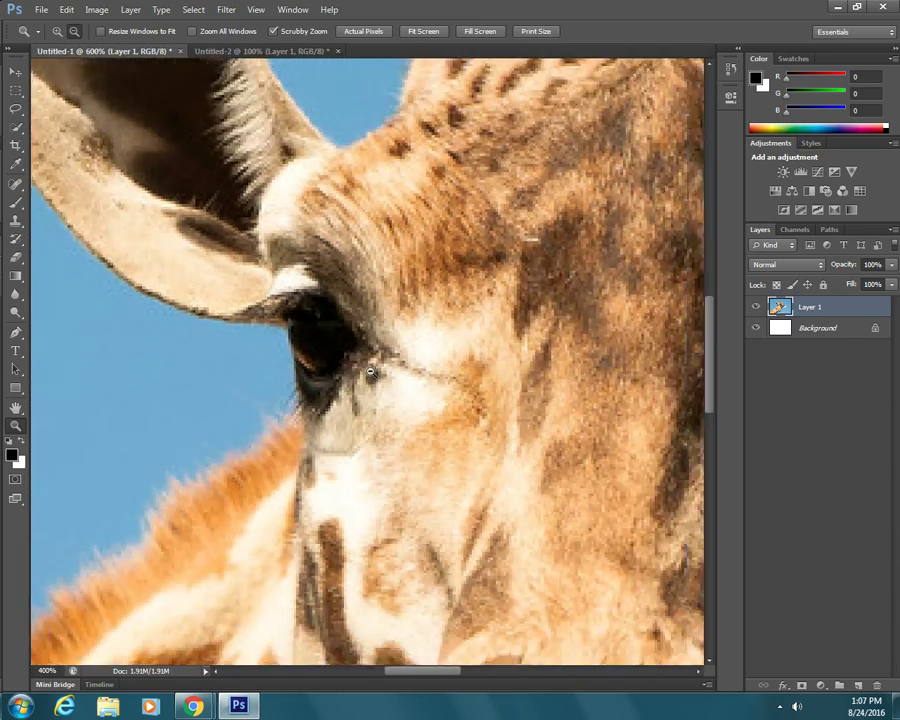
left_click(370, 372)
left_click(370, 372)
left_click(370, 372)
left_click(370, 372)
left_click(370, 372)
left_click(370, 372)
left_click(370, 372)
left_click(370, 372)
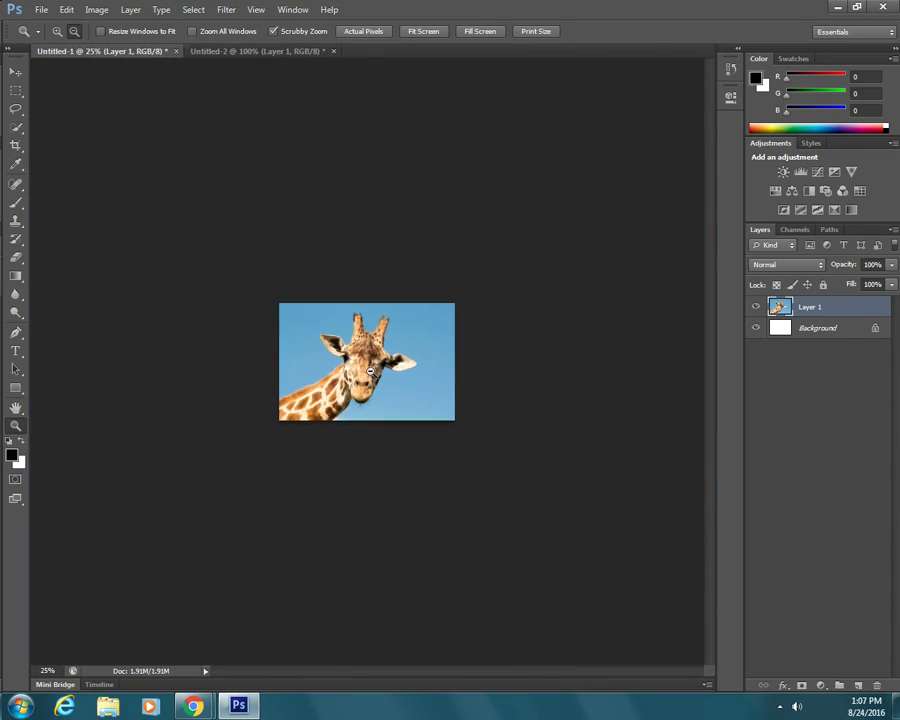
left_click(370, 372)
left_click(370, 372)
left_click(370, 372)
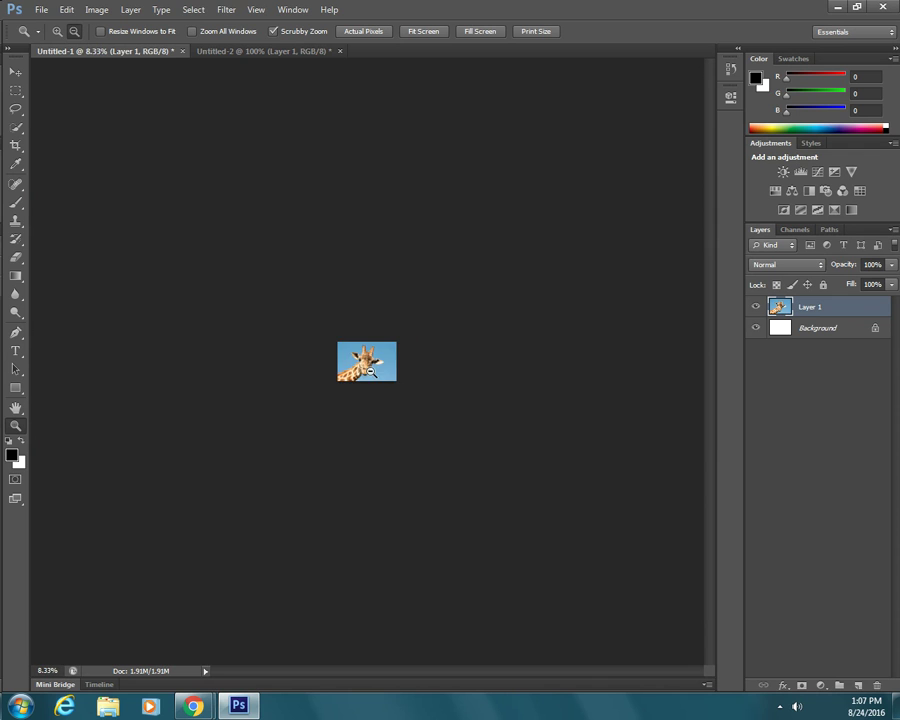
left_click(370, 372)
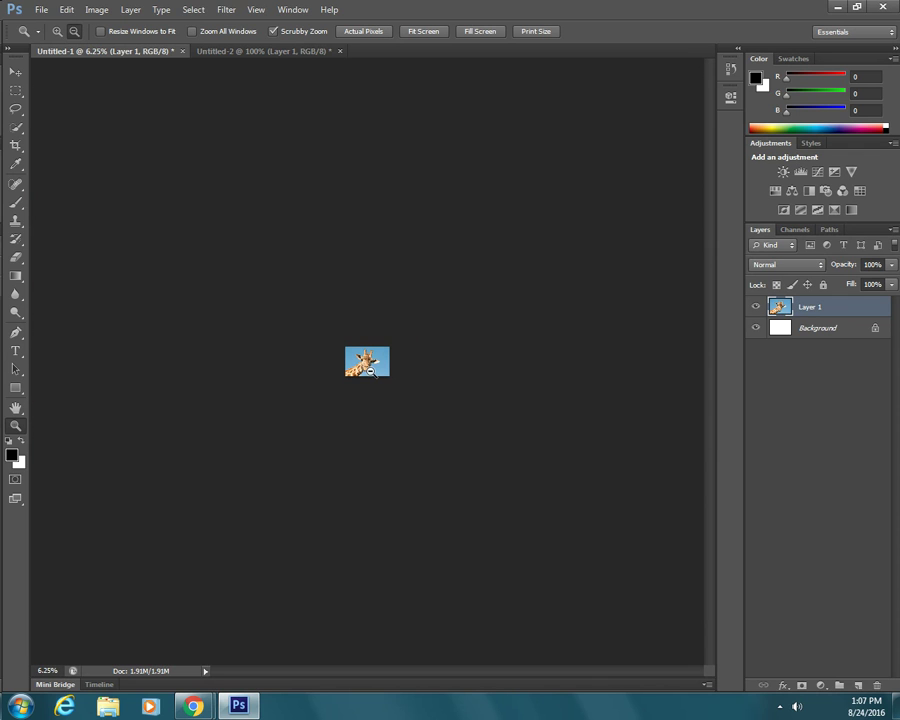
Reset the giraffe view to 100%, then zoom out through 25% to 16.67%
double_click(15, 426)
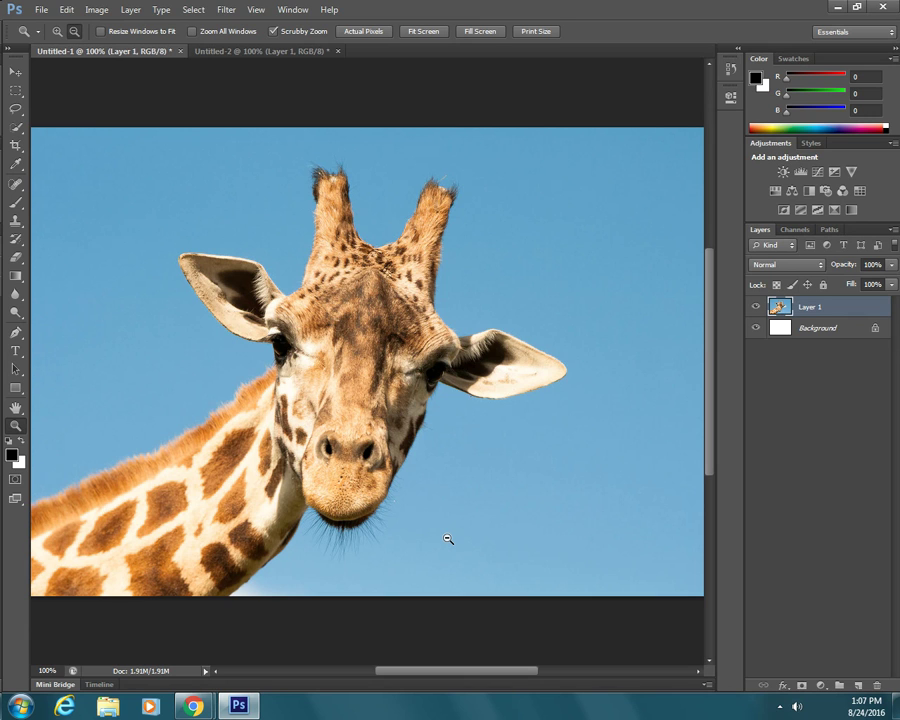
left_click(74, 33)
left_click(122, 225)
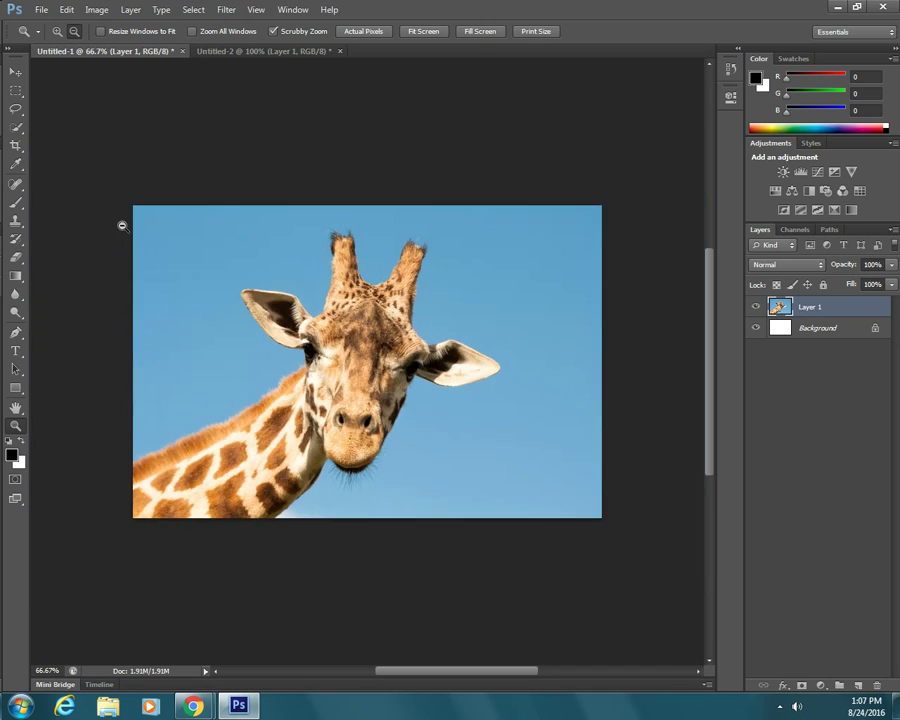
left_click(271, 287)
left_click(275, 287)
left_click(290, 314)
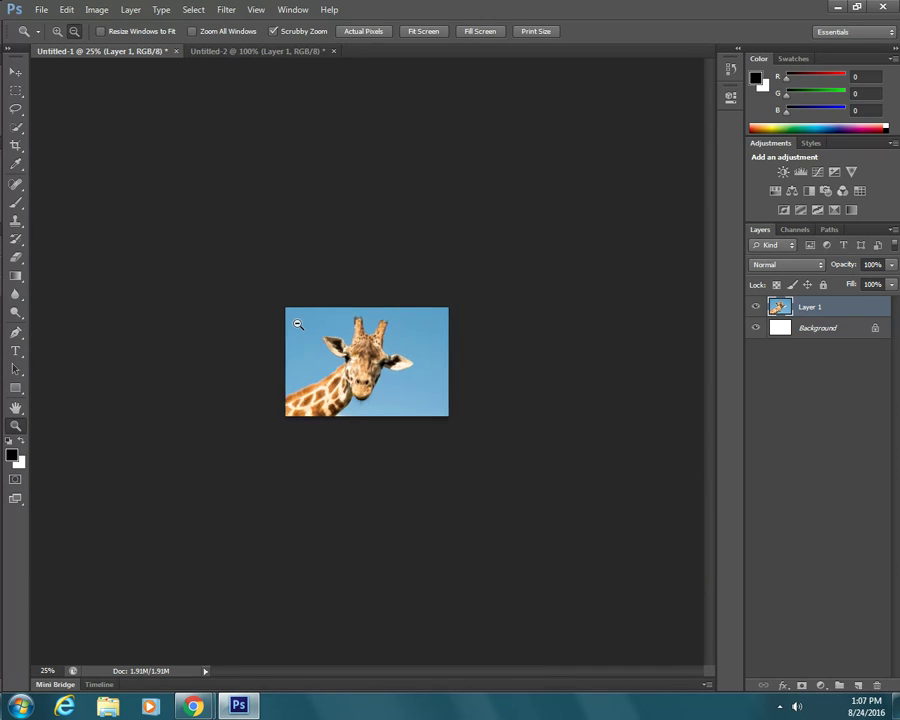
left_click(296, 322)
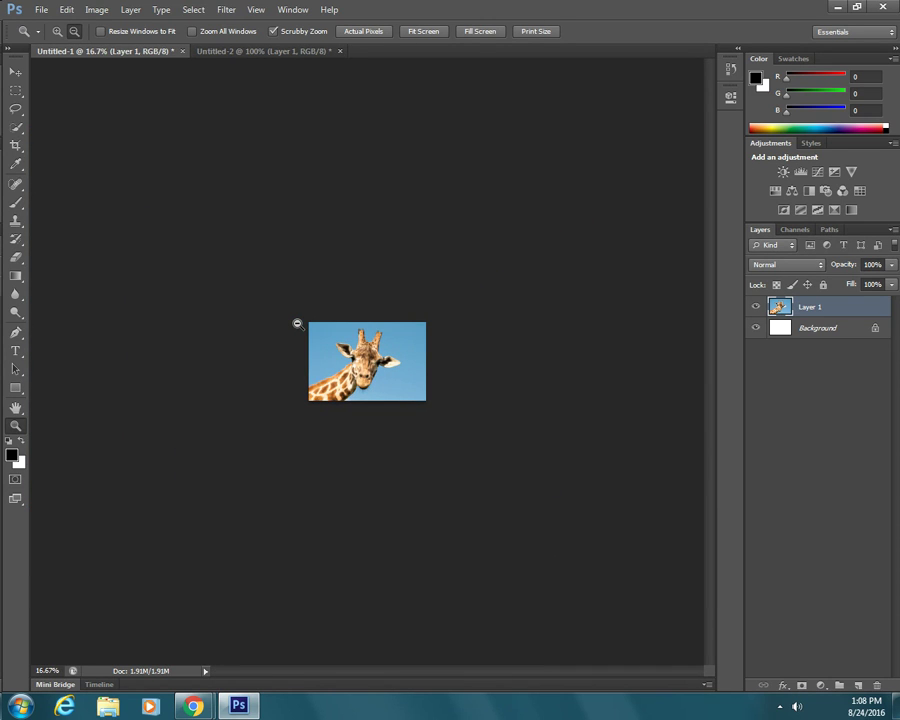
Scrubby-zoom the giraffe in to 50%, then zoom out to 12.5%
left_click(57, 31)
left_click_drag(338, 373, 338, 373)
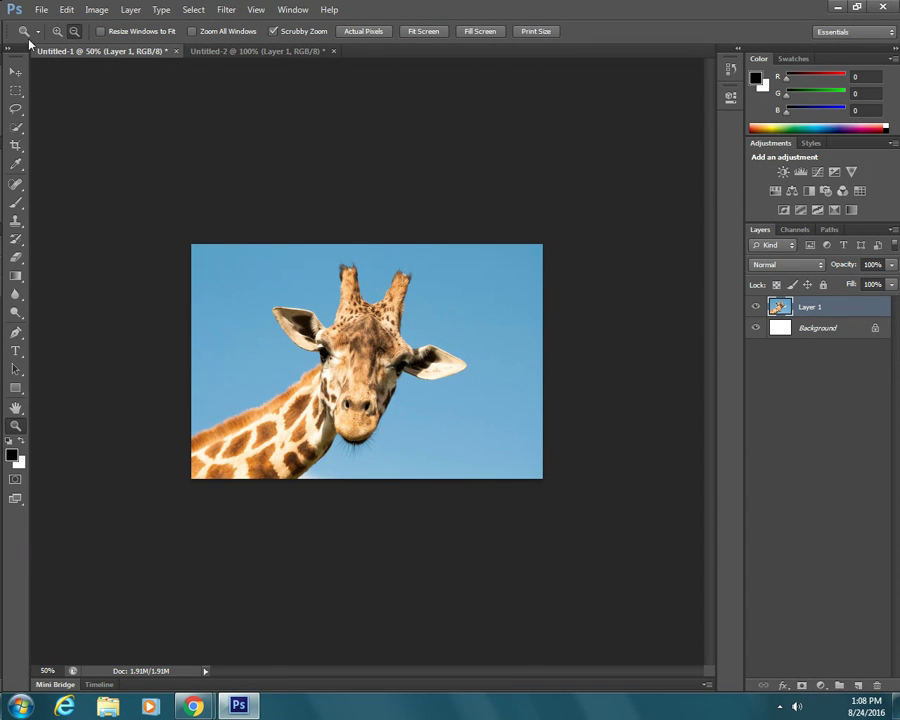
left_click(239, 347, "alt")
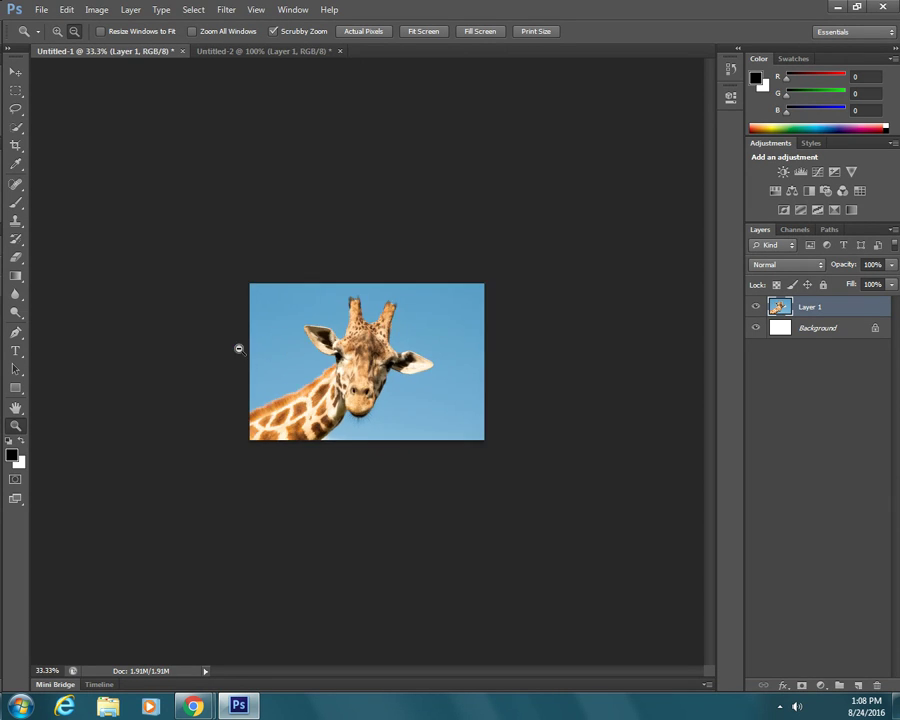
left_click(290, 358, "alt")
left_click(340, 368, "alt")
left_click(340, 368, "alt")
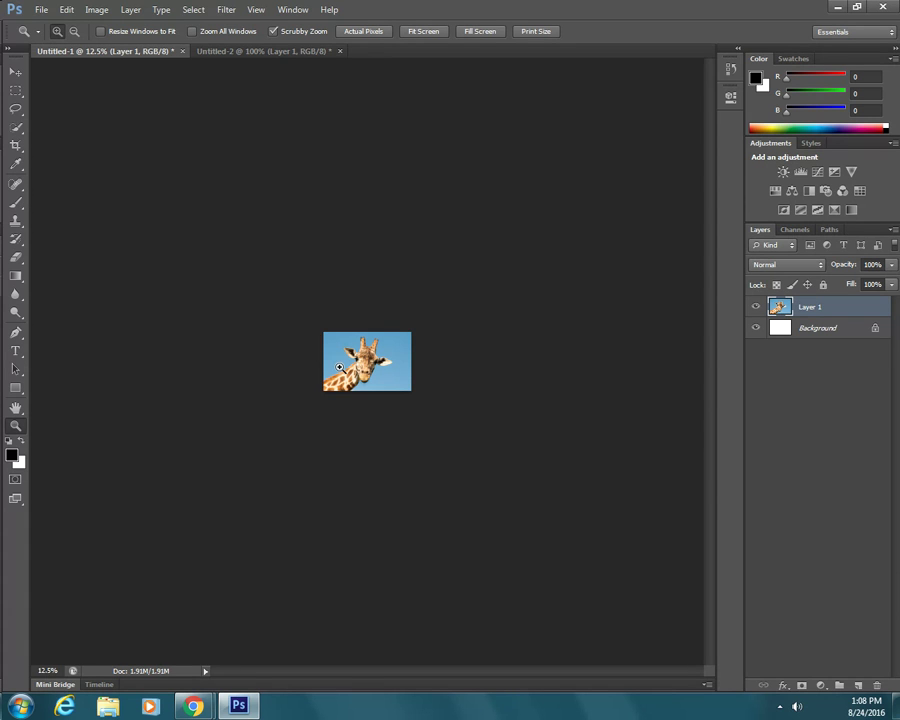
Show the giraffe at Actual Pixels, Fit Screen, Fill Screen, then Print Size
left_click(371, 33)
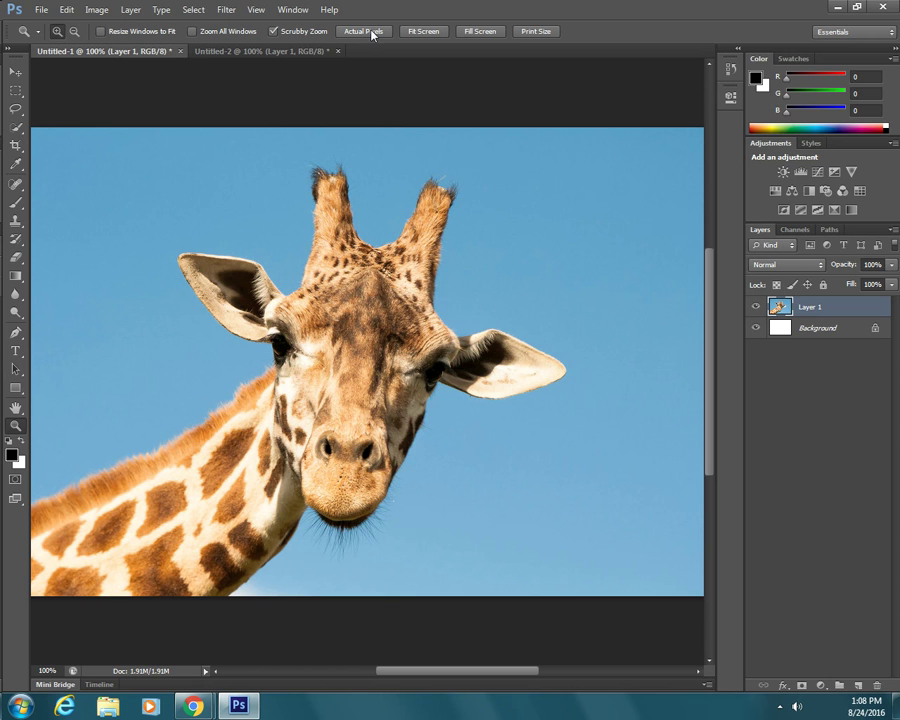
left_click(432, 32)
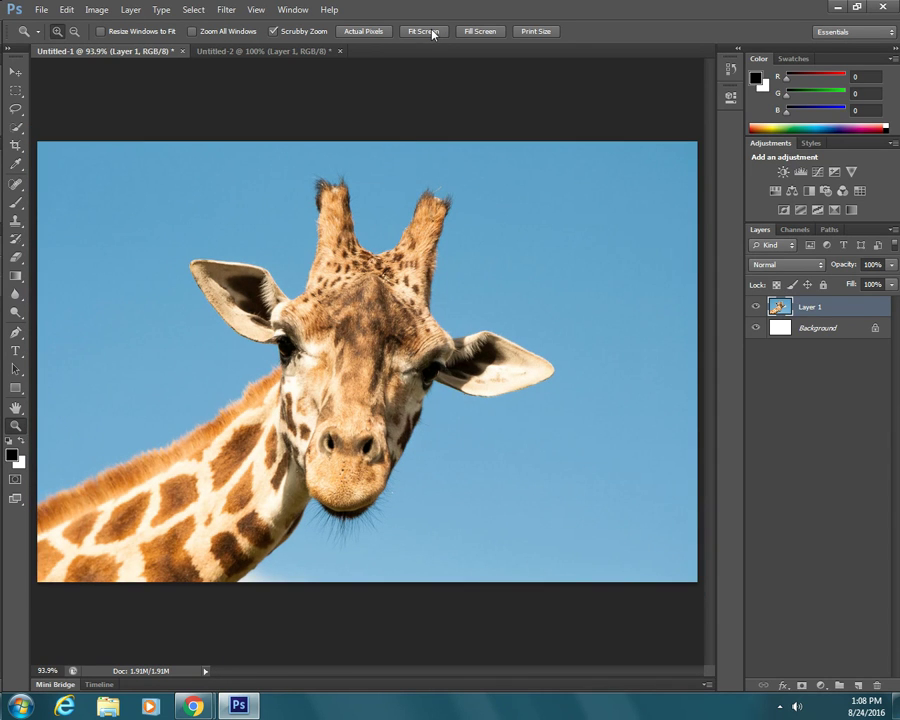
left_click(480, 32)
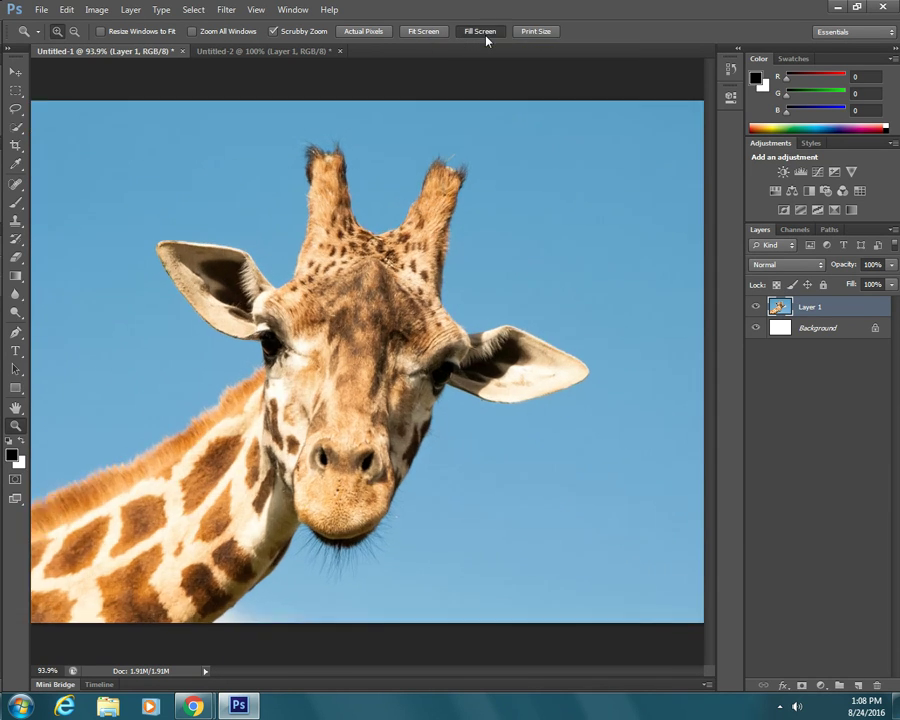
left_click(538, 32)
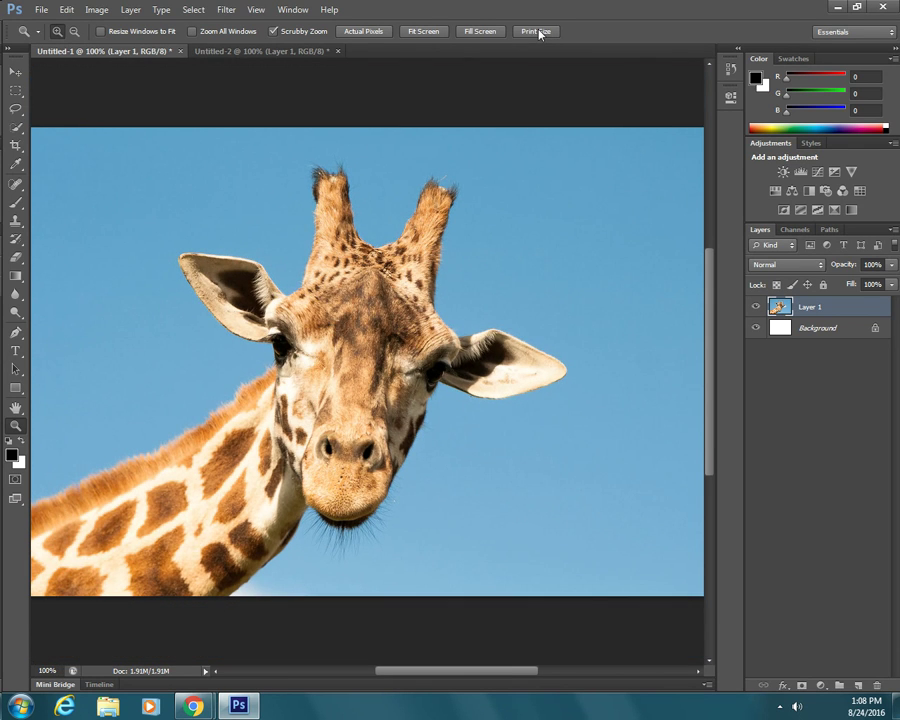